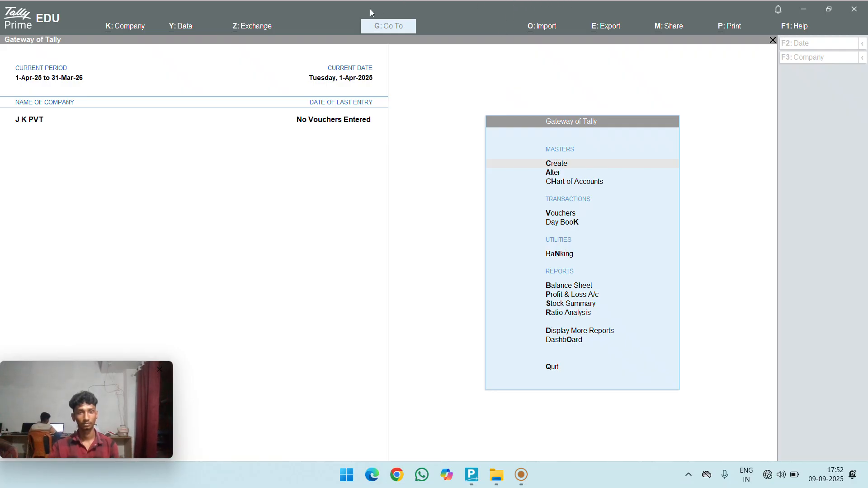
# - In J K PVT's company features, set Enable GST to No and Enable TDS to Yes
pyautogui.click(188, 129)
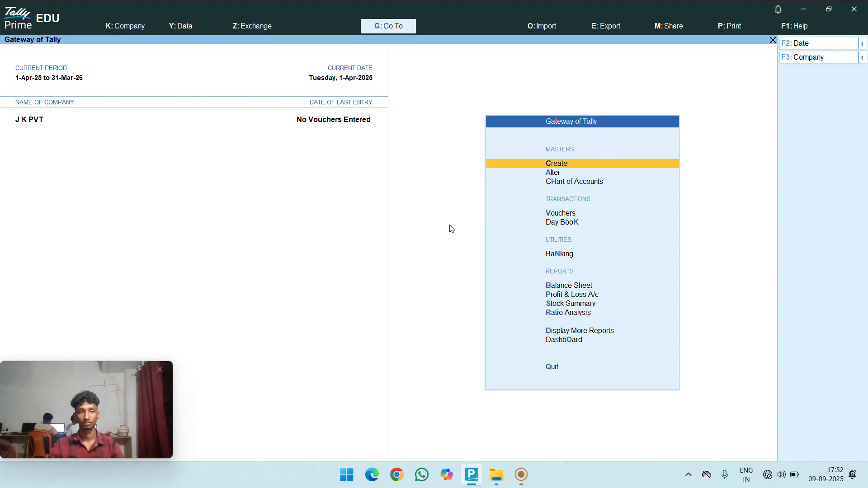
pyautogui.press('F11')
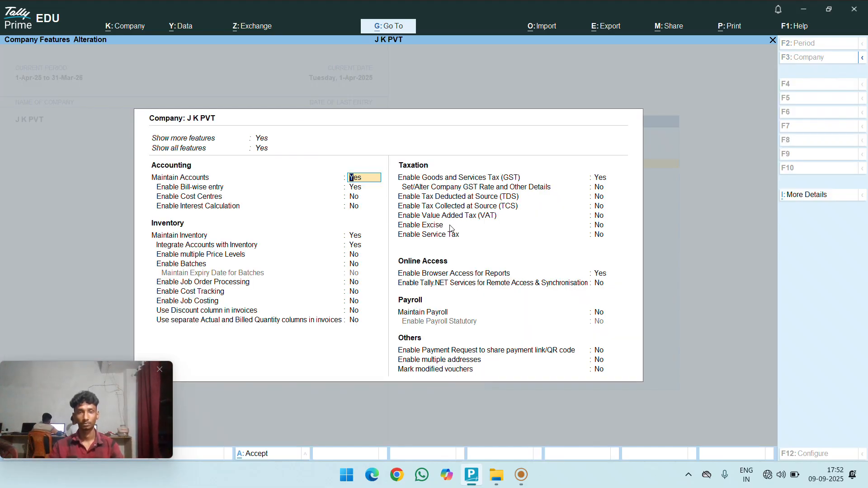
pyautogui.press('Return')
pyautogui.press('Return')
pyautogui.press('Return')
pyautogui.press('Return')
pyautogui.press('Return')
pyautogui.press('Return')
pyautogui.press('Return')
pyautogui.press('Return')
pyautogui.press('Return')
pyautogui.press('Return')
pyautogui.press('Return')
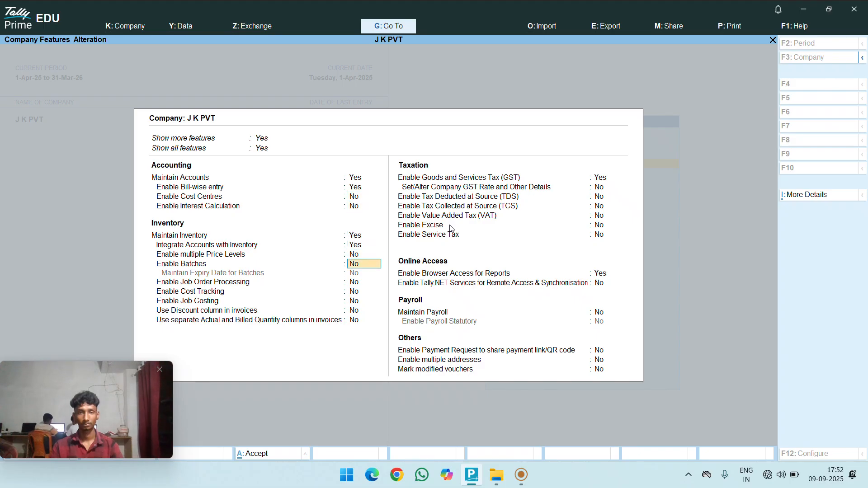
pyautogui.press('Return')
pyautogui.press('Return')
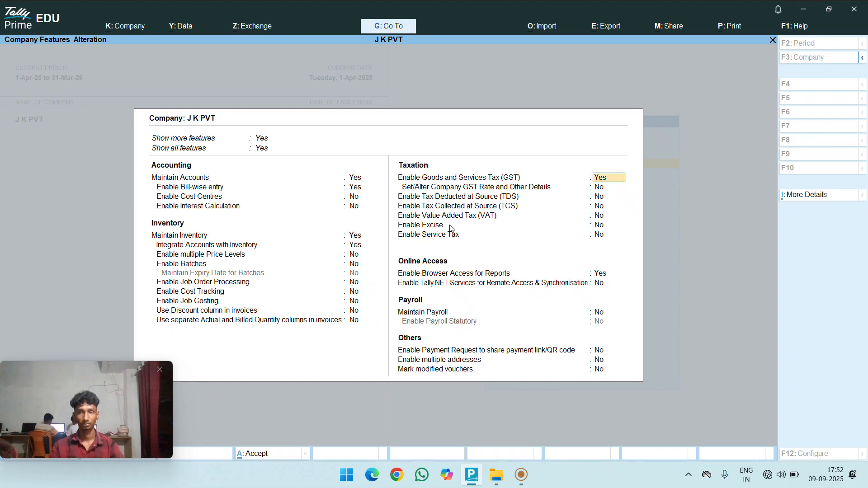
pyautogui.press('n')
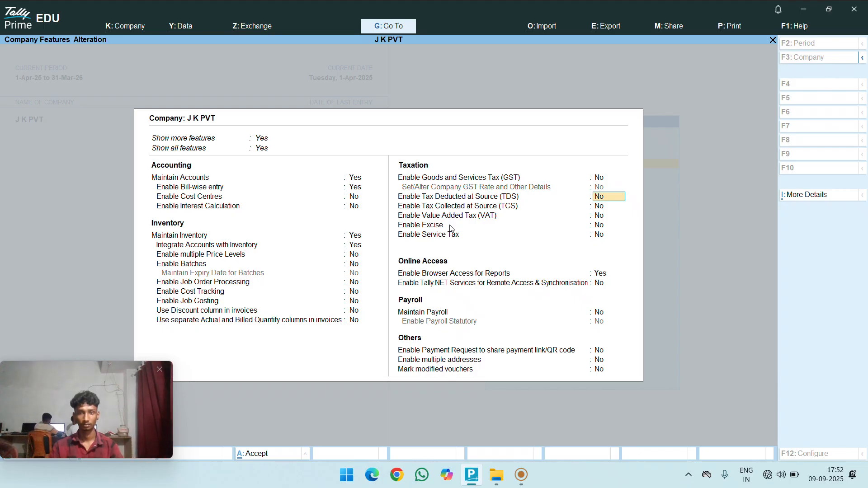
pyautogui.write('y')
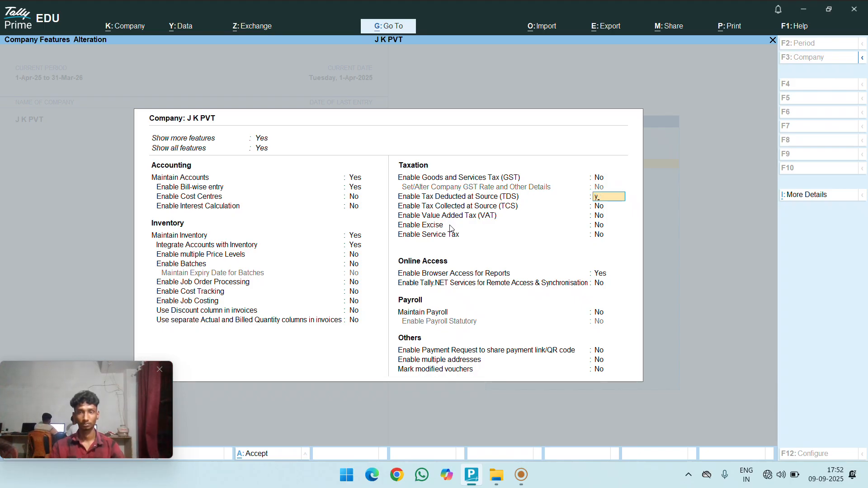
pyautogui.press('Return')
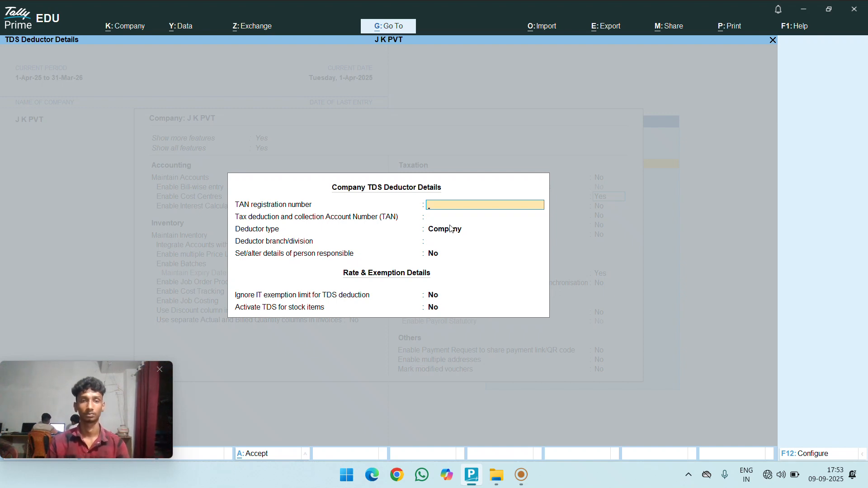
# - Enter the company's TAN registration number and TAN, keep deductor type Company, and save the details
pyautogui.write('10RWWWT665RT')
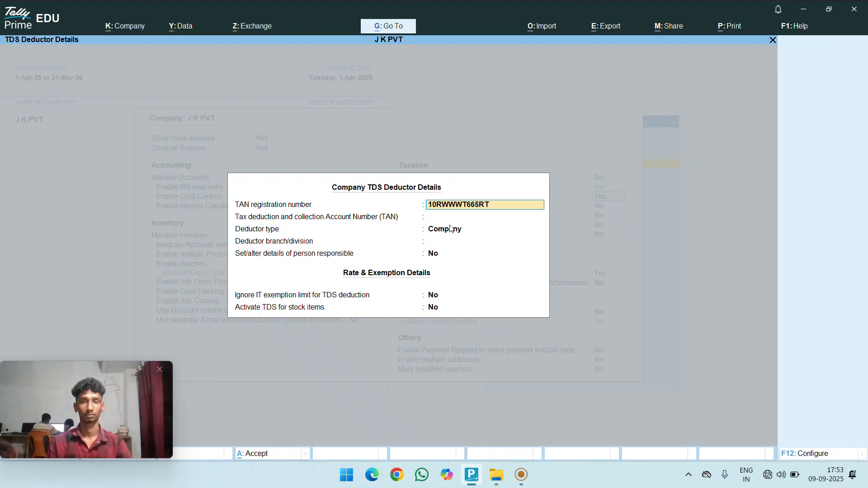
pyautogui.press('Return')
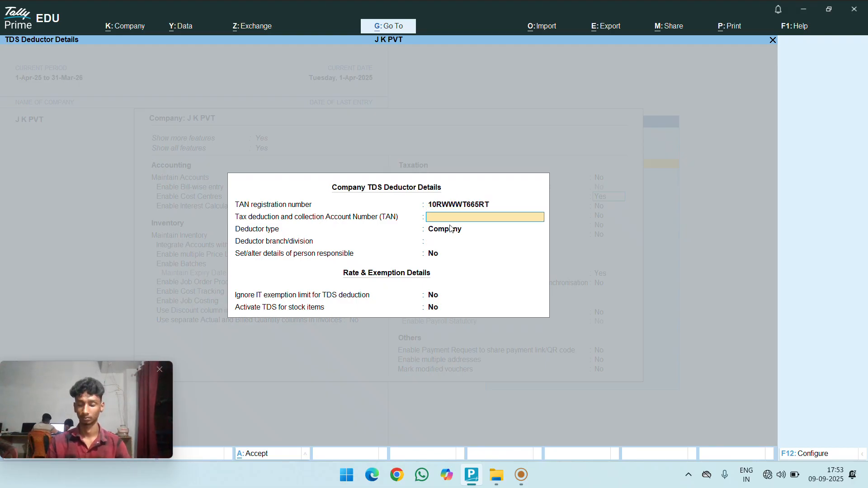
pyautogui.write('105596596R')
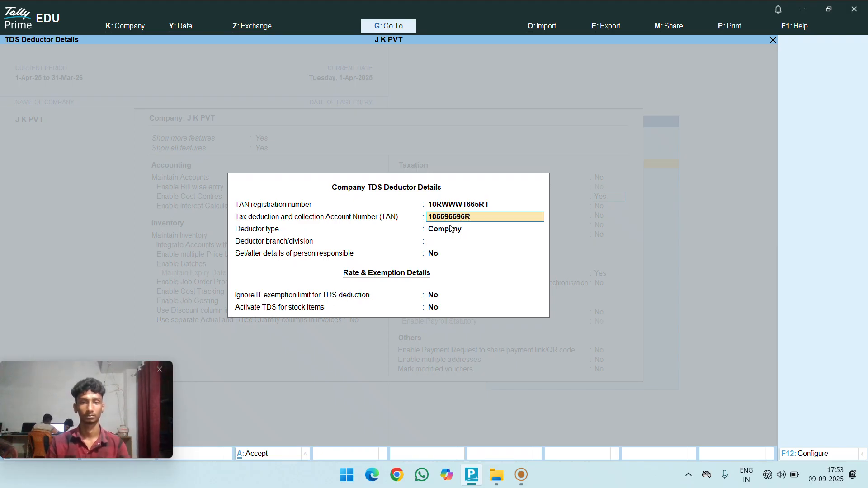
pyautogui.press('Return')
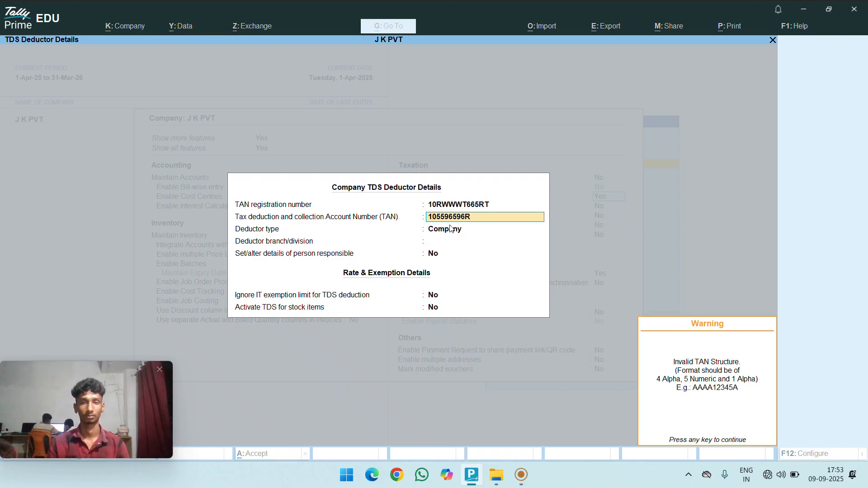
pyautogui.press('Return')
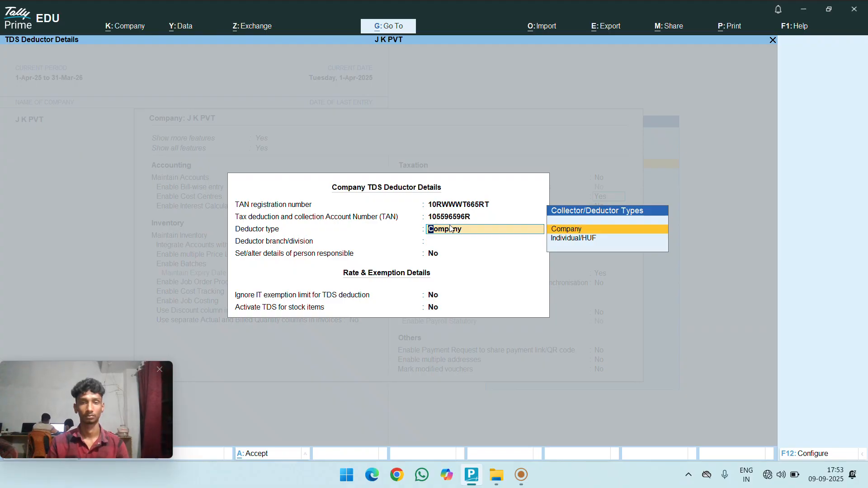
pyautogui.press('Return')
pyautogui.press('Return')
pyautogui.press('Return')
pyautogui.press('Return')
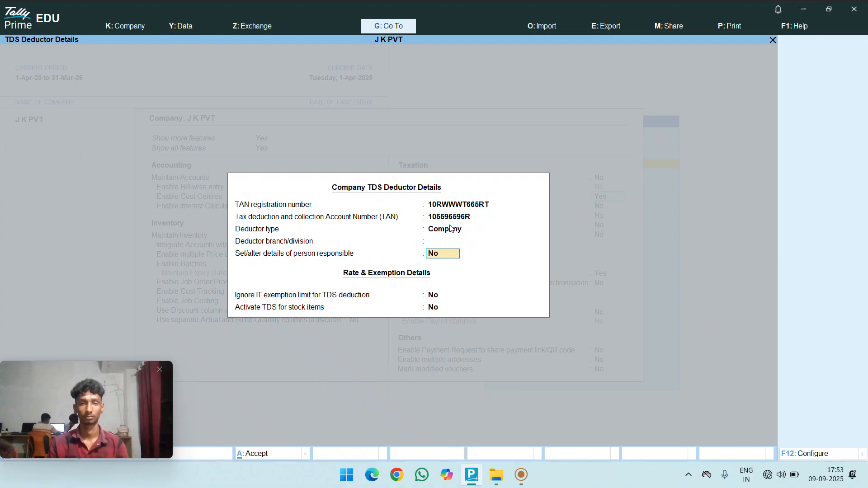
pyautogui.press('Return')
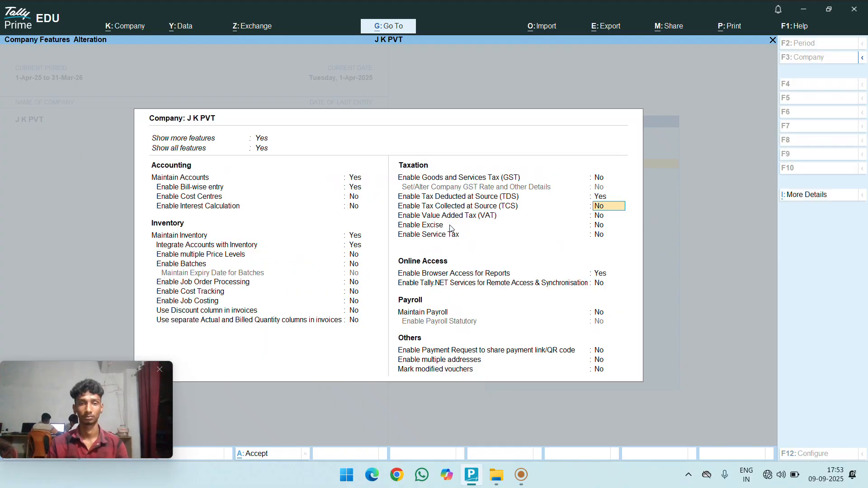
pyautogui.press('Return')
pyautogui.press('Return')
pyautogui.press('Return')
pyautogui.press('Return')
pyautogui.press('Return')
pyautogui.press('Return')
pyautogui.press('Return')
pyautogui.press('Return')
pyautogui.press('Return')
pyautogui.press('Return')
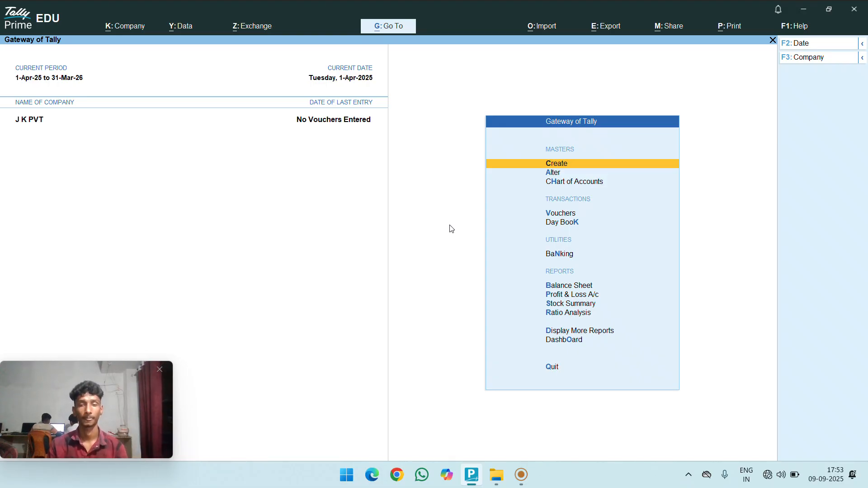
# - Stay in the company and start a new TDS Nature of Payment master
pyautogui.press('Escape')
pyautogui.press('n')
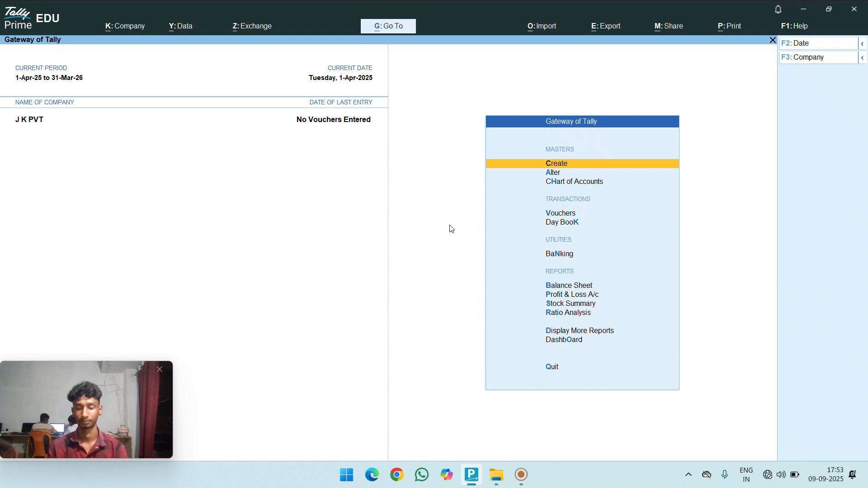
pyautogui.press('Return')
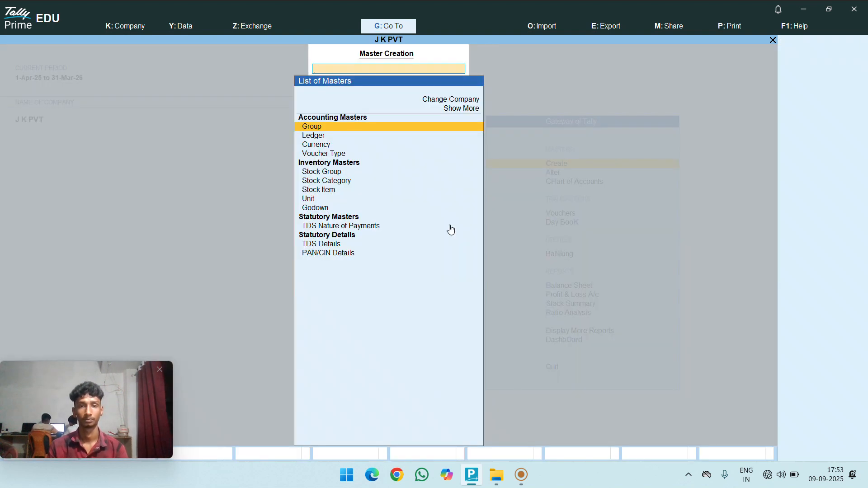
pyautogui.press('Down')
pyautogui.press('Down')
pyautogui.press('Down')
pyautogui.press('Down')
pyautogui.press('Down')
pyautogui.press('Down')
pyautogui.press('Down')
pyautogui.press('Down')
pyautogui.press('Down')
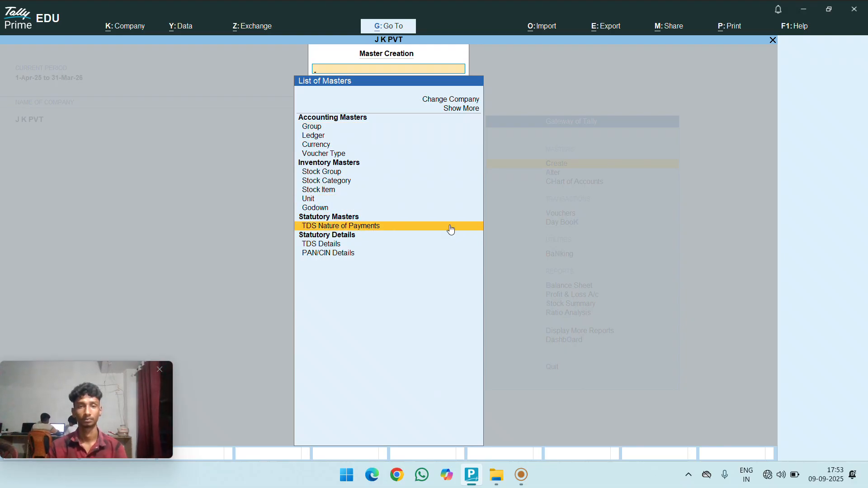
pyautogui.press('Return')
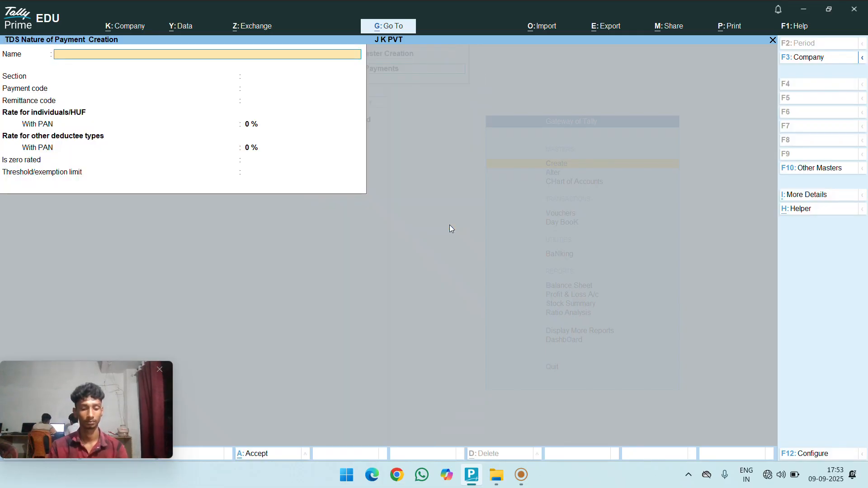
# - Name it 'Payment for Salary' with section 206C and a 10% with-PAN rate
pyautogui.write('Pa')
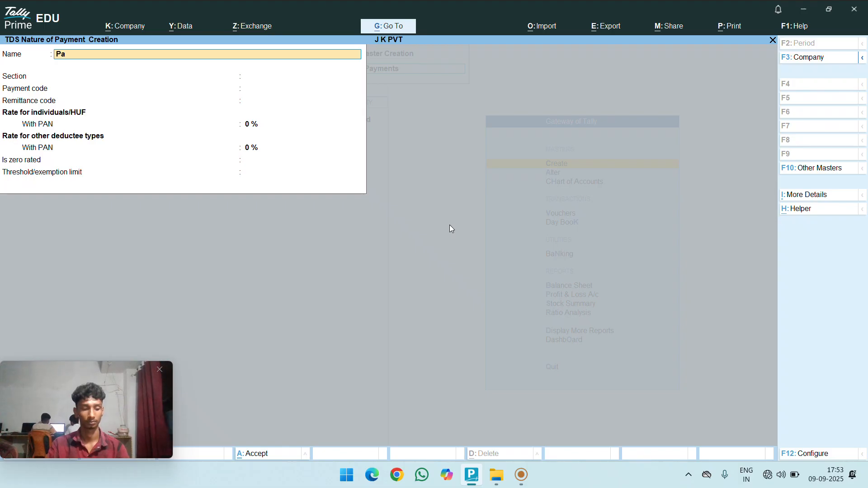
pyautogui.write('ymen')
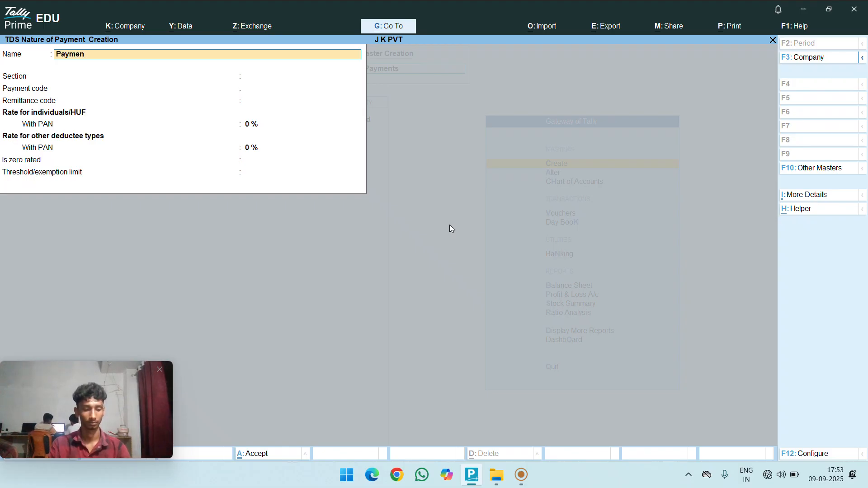
pyautogui.write('t fo')
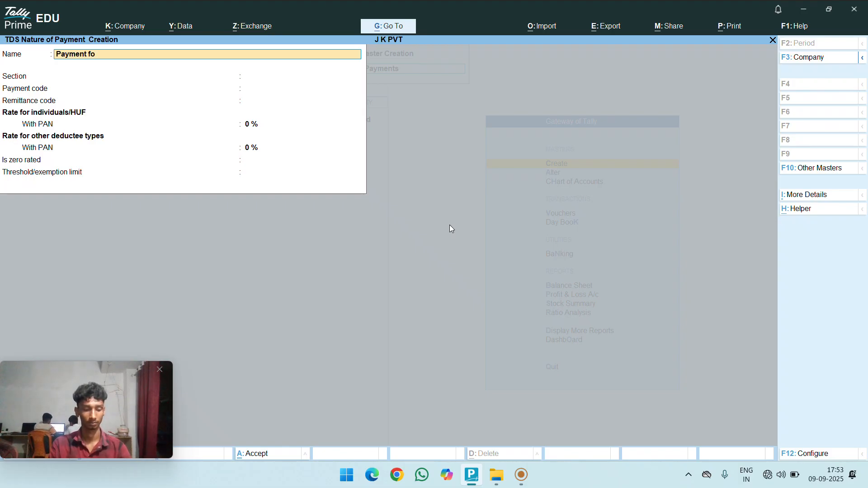
pyautogui.write('r Sa')
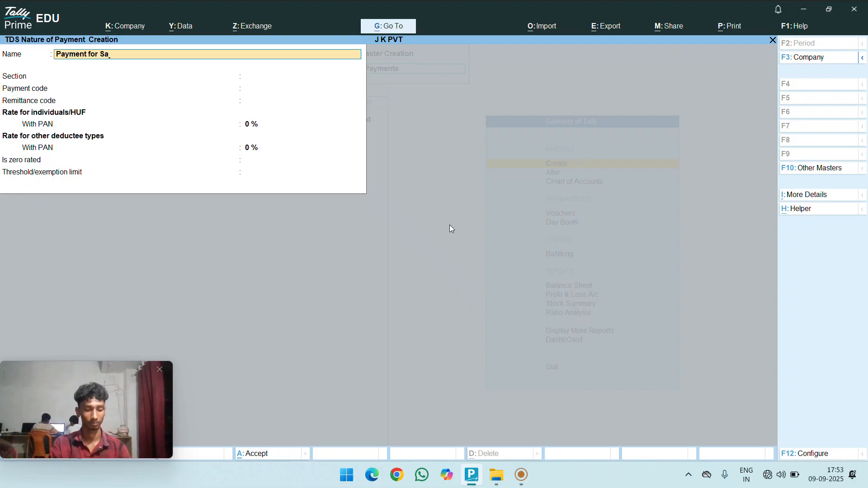
pyautogui.write('lary')
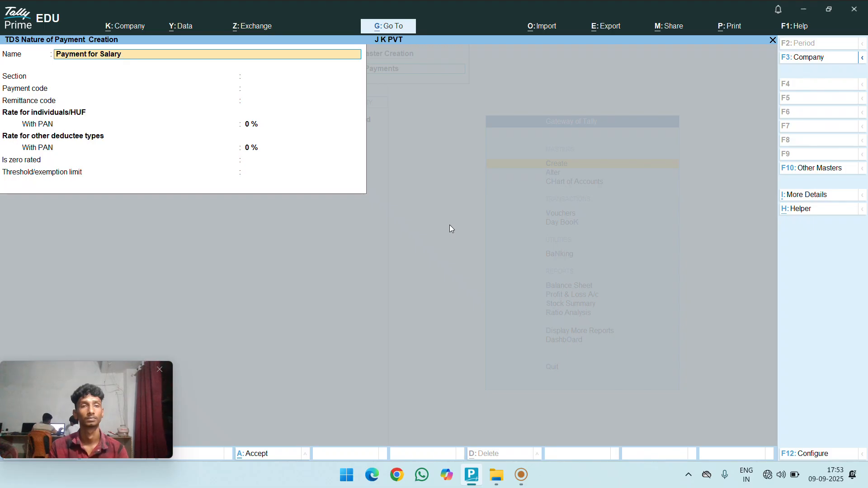
pyautogui.press('Return')
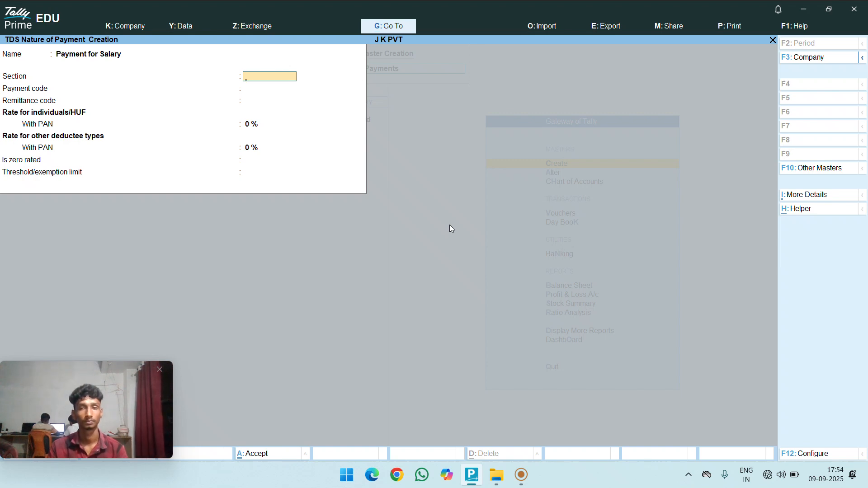
pyautogui.write('206')
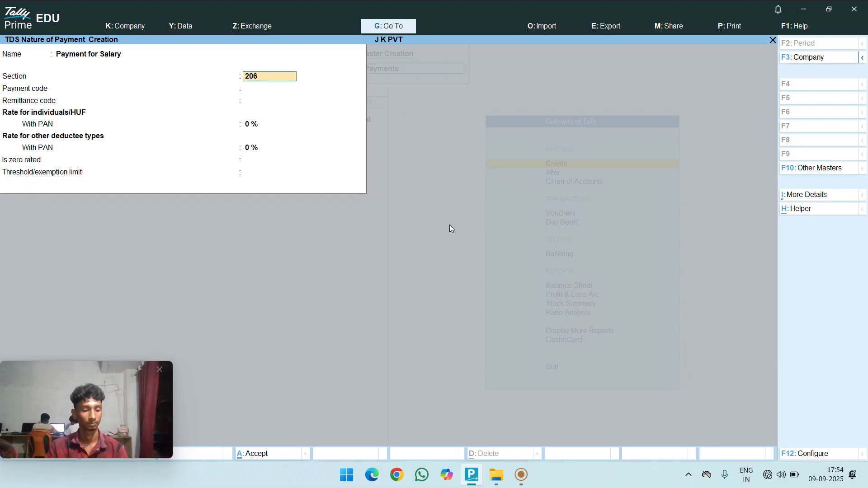
pyautogui.write('C')
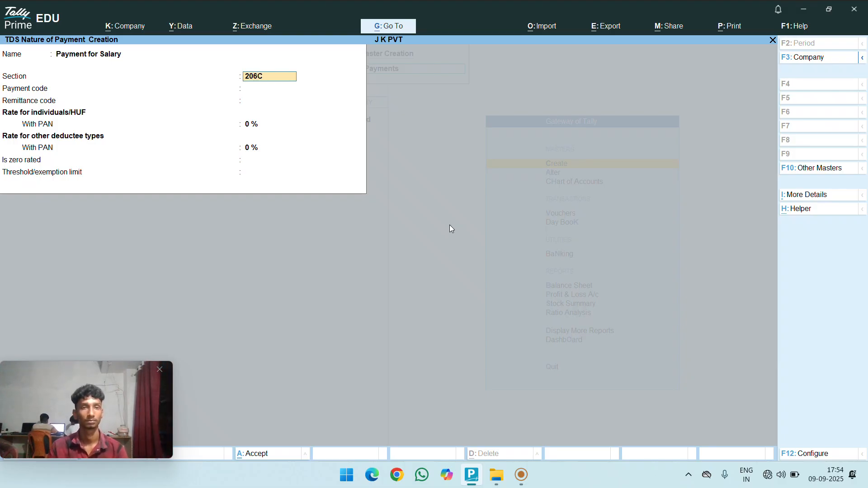
pyautogui.press('Return')
pyautogui.press('Return')
pyautogui.press('Return')
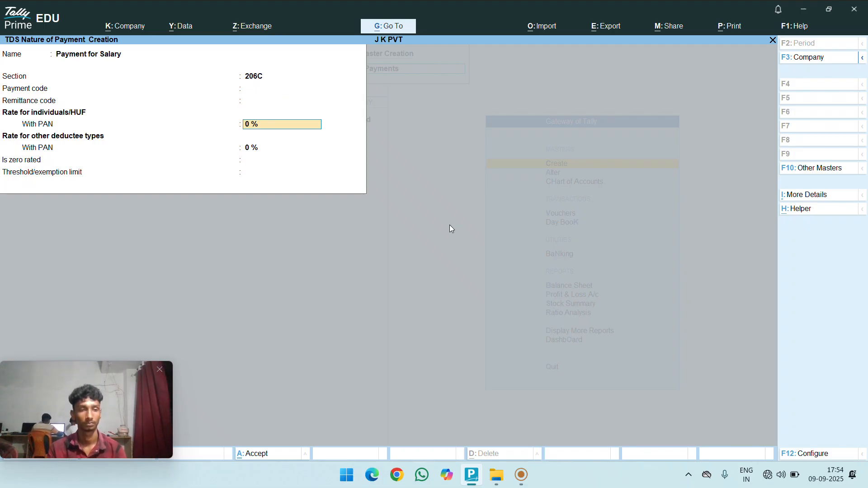
pyautogui.write('1')
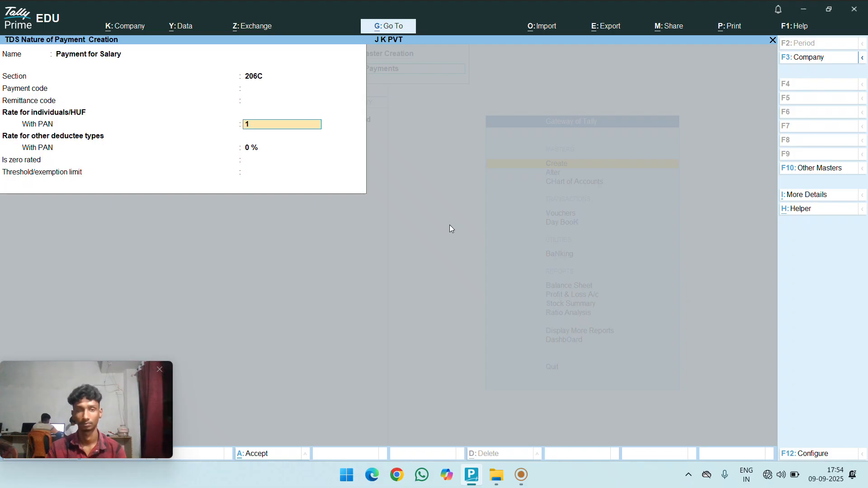
pyautogui.write('0')
pyautogui.press('Return')
pyautogui.press('Return')
pyautogui.press('Return')
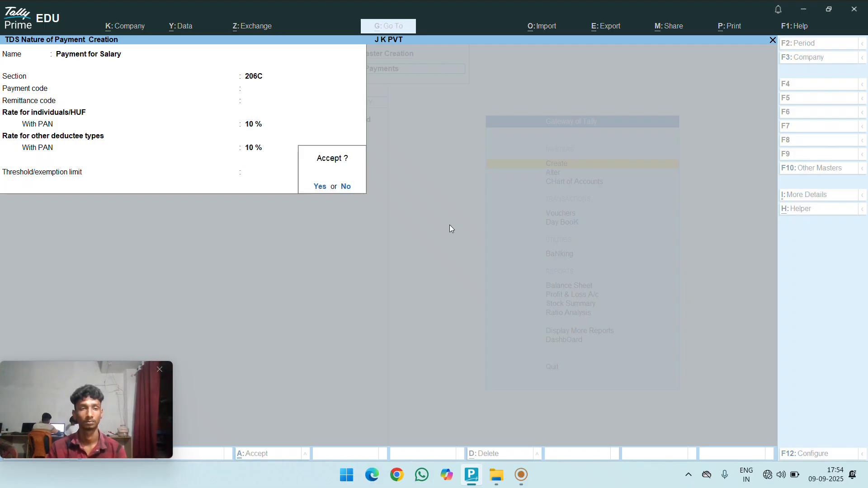
pyautogui.press('Return')
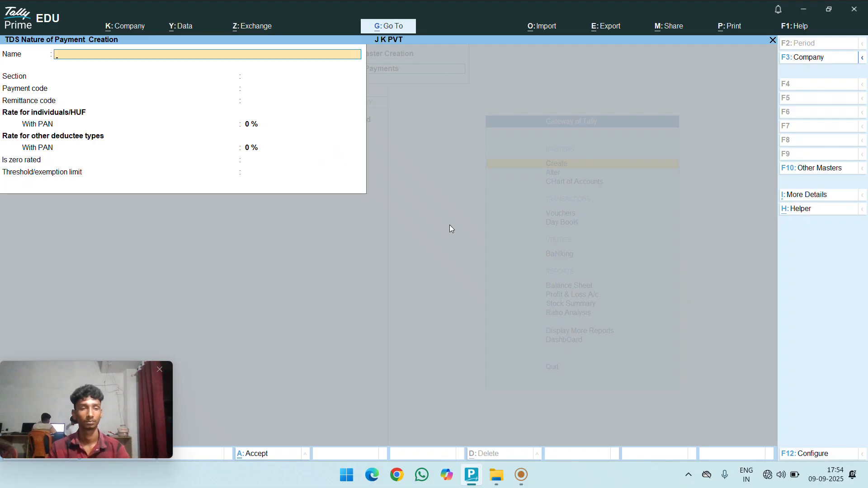
# - Discard the blank nature-of-payment form and begin a new ledger named 'Salary'
pyautogui.press('Escape')
pyautogui.press('Return')
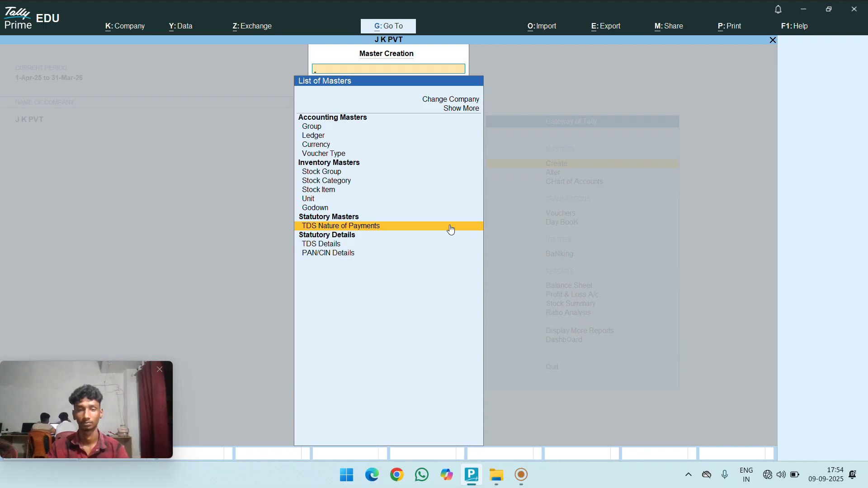
pyautogui.press('Up')
pyautogui.press('Up')
pyautogui.press('Up')
pyautogui.press('Up')
pyautogui.press('Up')
pyautogui.press('Up')
pyautogui.press('Up')
pyautogui.press('Up')
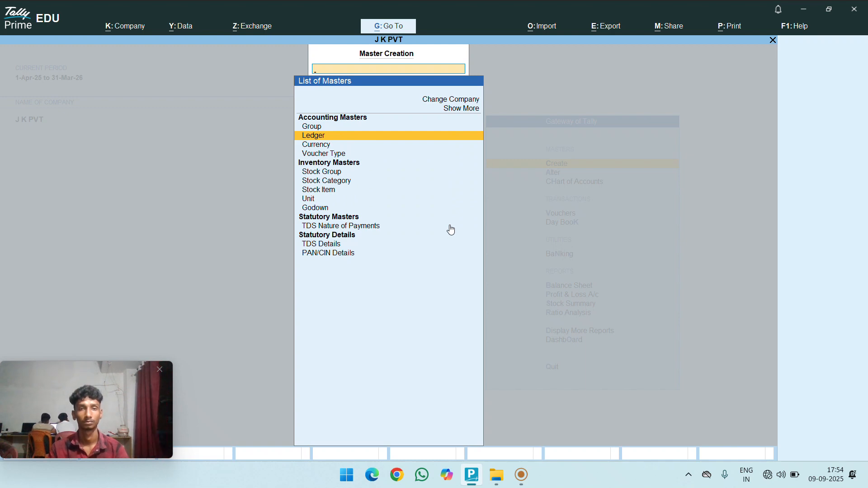
pyautogui.press('Return')
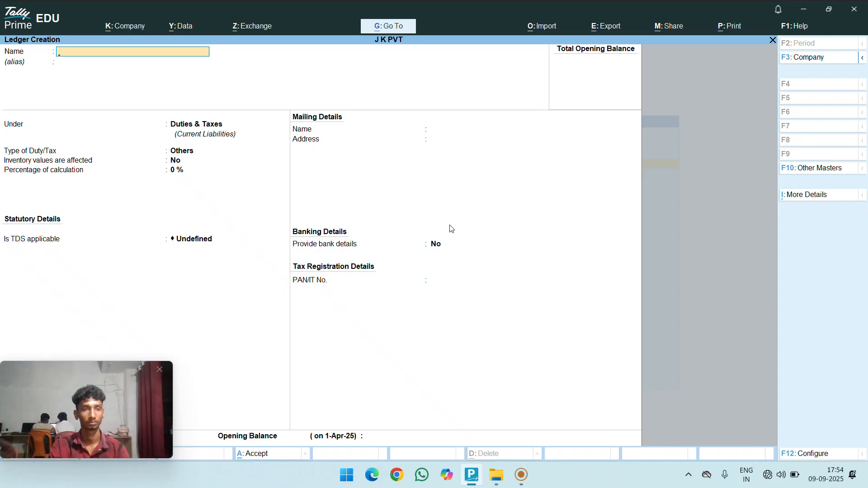
pyautogui.write('Sala')
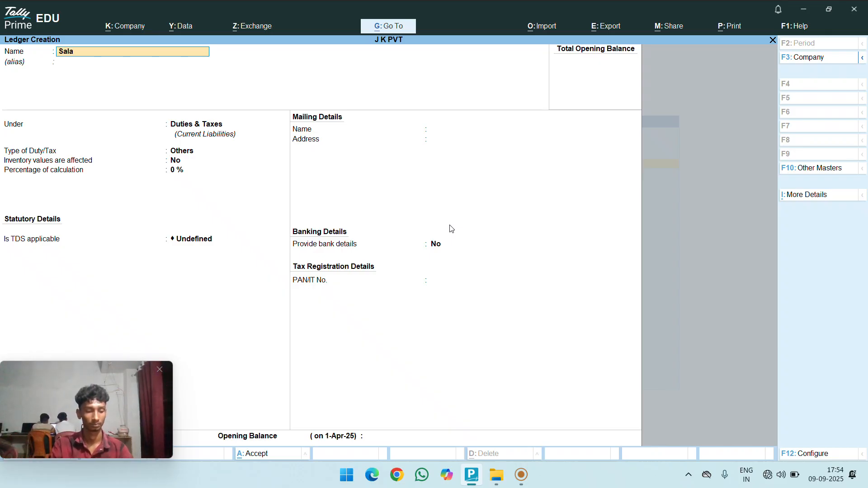
pyautogui.write('ry')
pyautogui.press('Return')
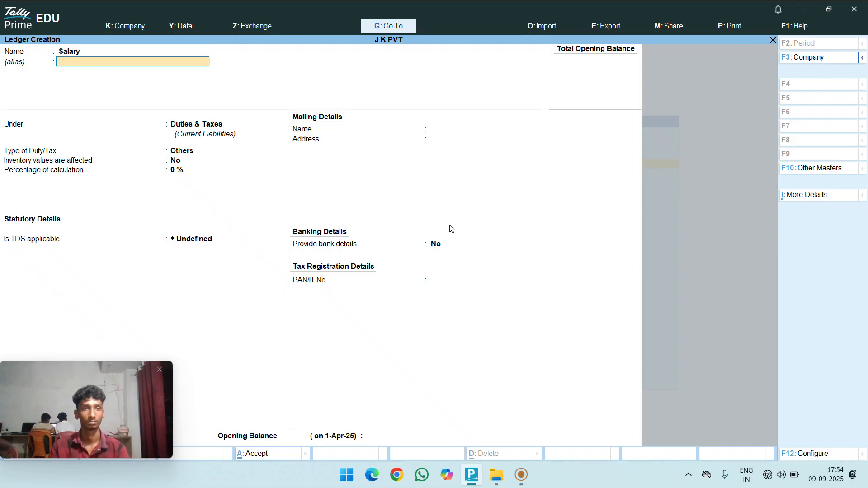
pyautogui.press('Return')
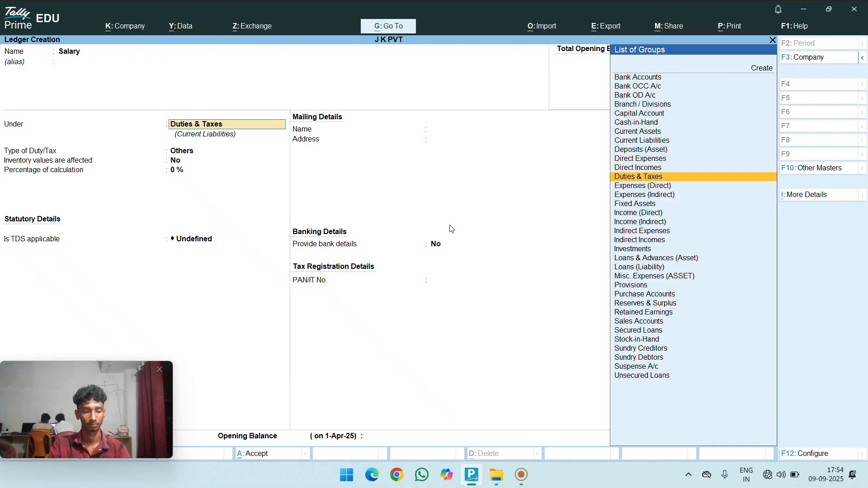
# - Place the Salary ledger under Indirect Expenses, not affecting inventory, type Not Applicable
pyautogui.write('i')
pyautogui.press('Return')
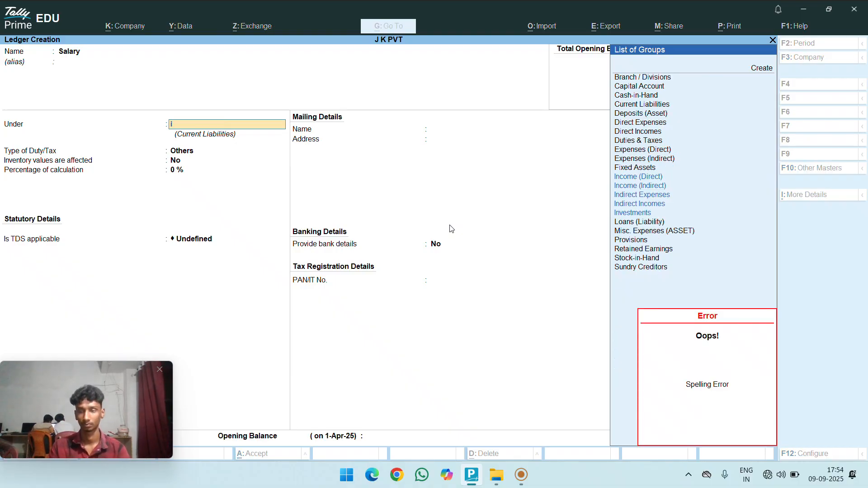
pyautogui.press('Down')
pyautogui.press('Down')
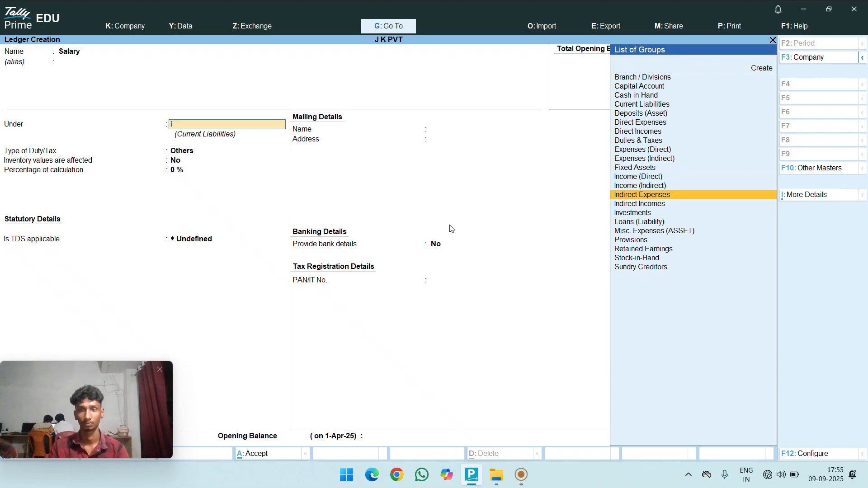
pyautogui.press('Return')
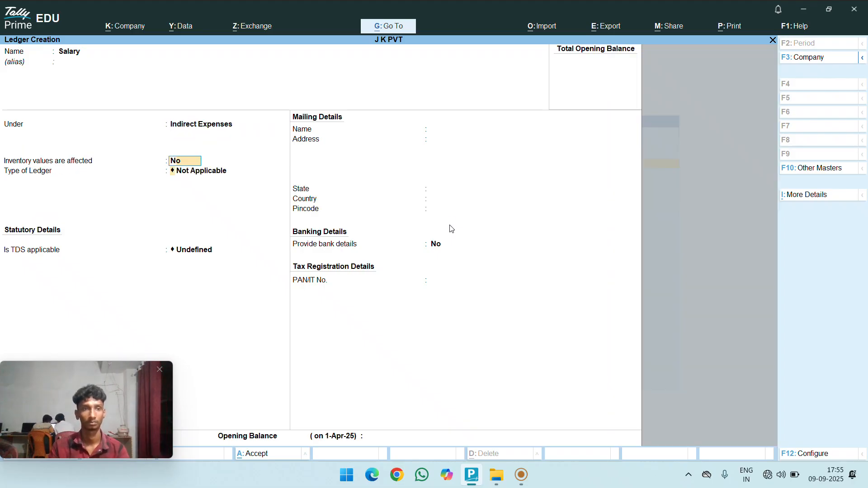
pyautogui.press('Return')
pyautogui.press('Return')
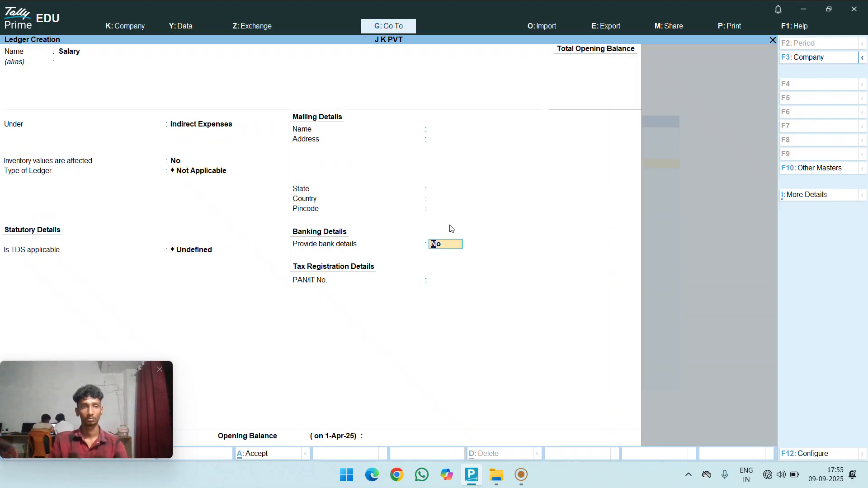
pyautogui.press('Return')
# - Make TDS applicable with nature of payment Payment for Salary and save the ledger
pyautogui.press('Up')
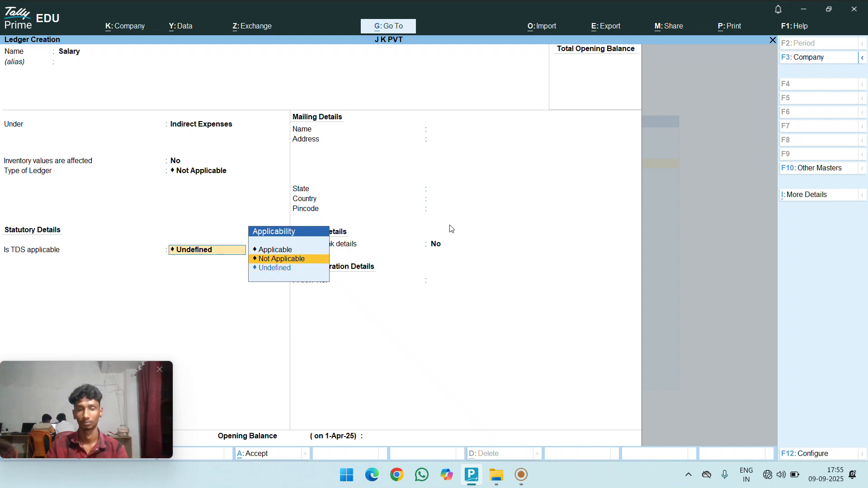
pyautogui.press('Up')
pyautogui.press('Return')
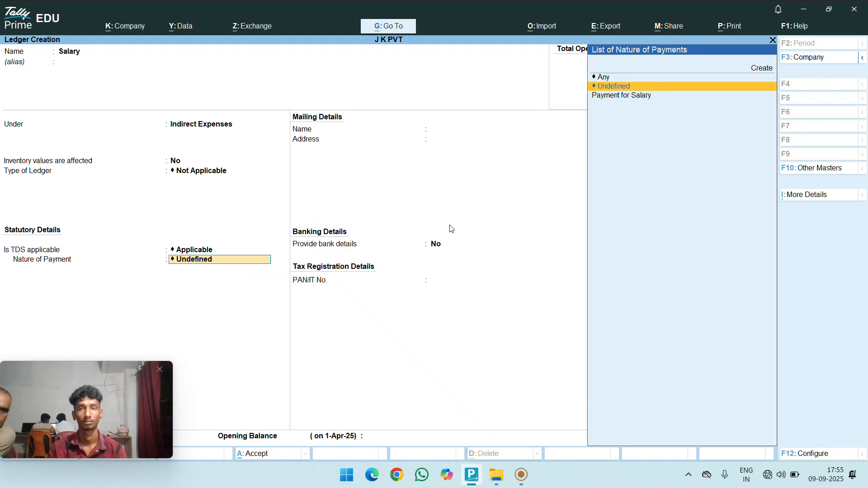
pyautogui.press('Down')
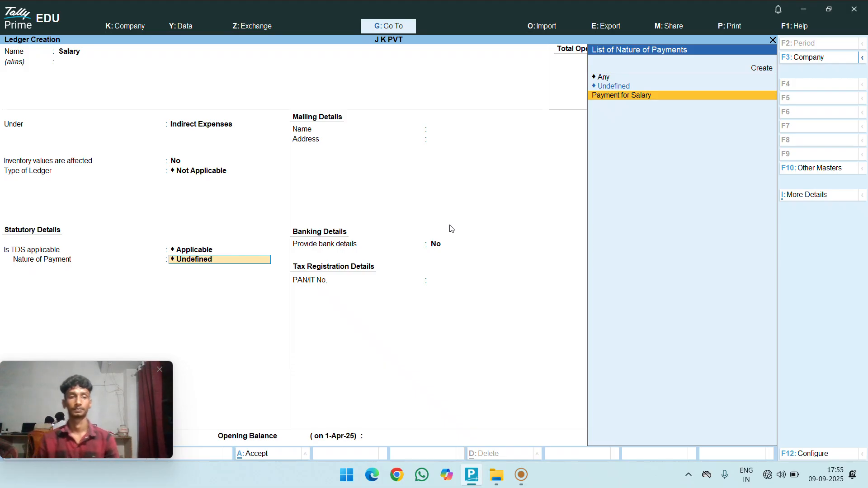
pyautogui.press('Return')
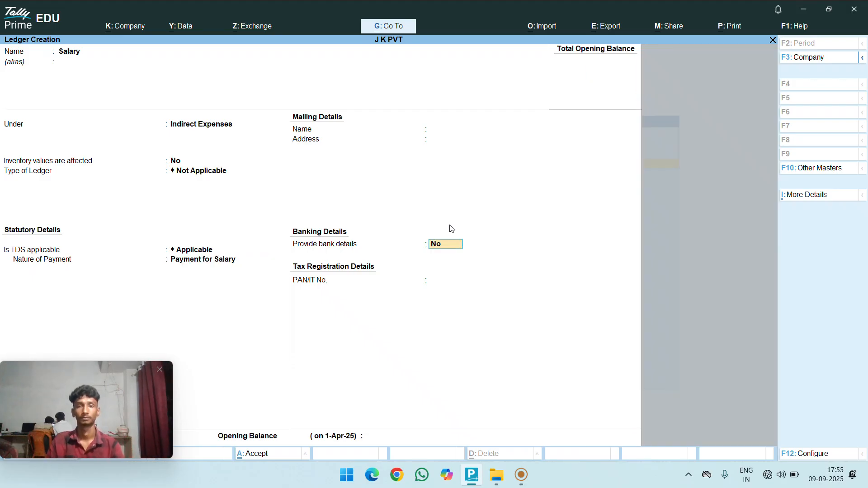
pyautogui.press('Return')
pyautogui.press('Return')
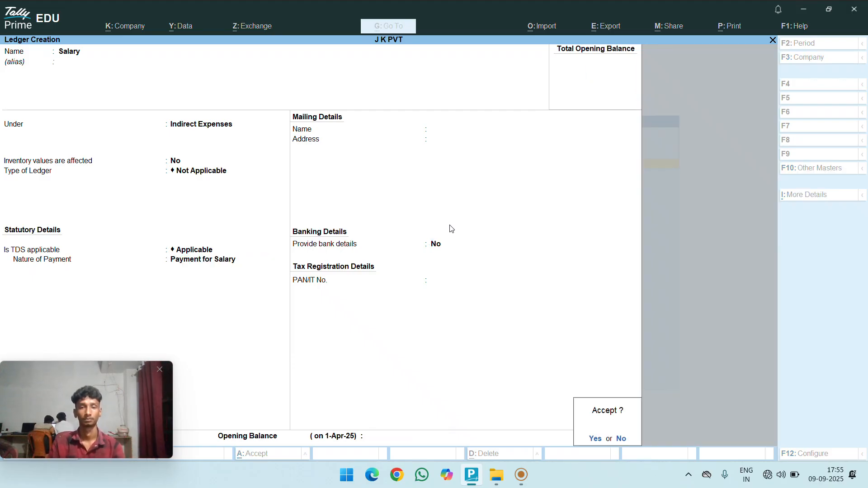
pyautogui.press('Return')
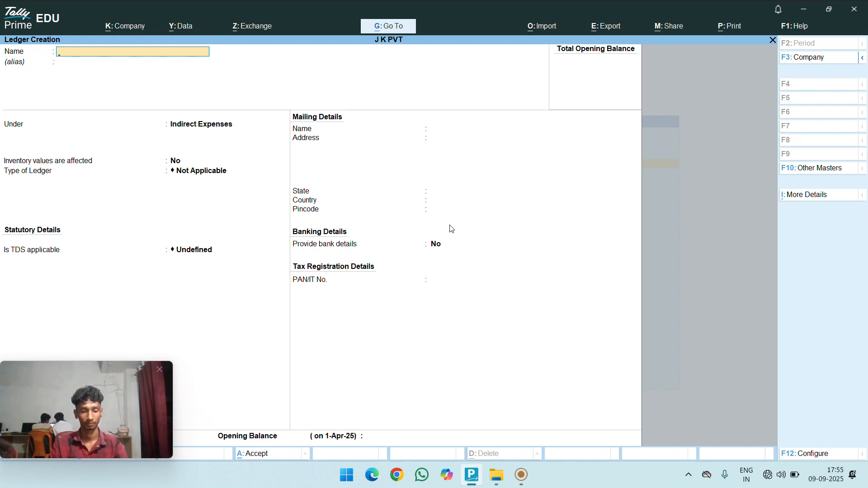
# - Enter the employee's full name as the new ledger's name
pyautogui.write('A')
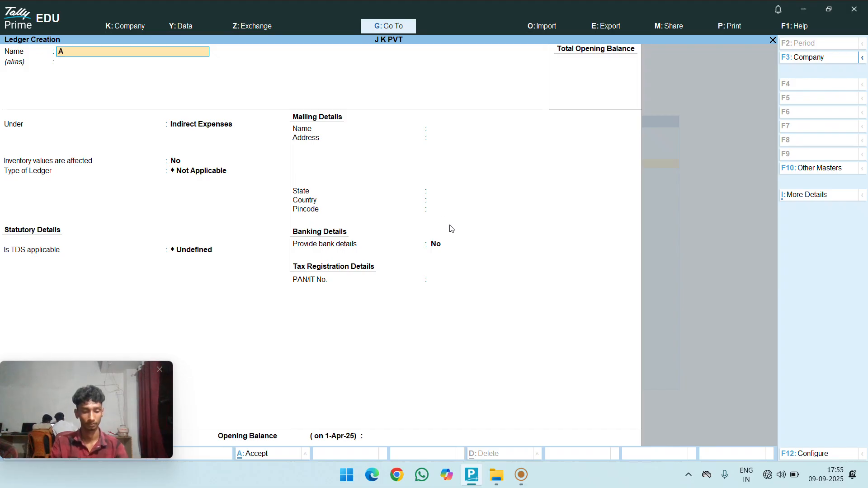
pyautogui.write('nki')
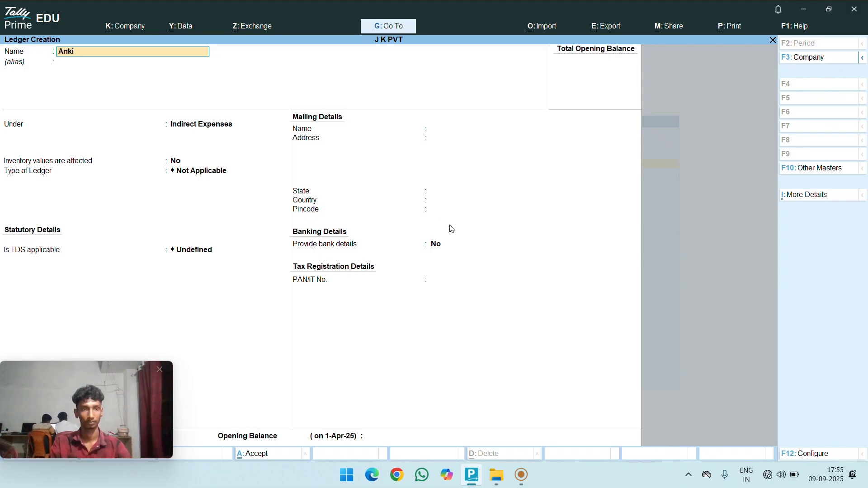
pyautogui.write('t ')
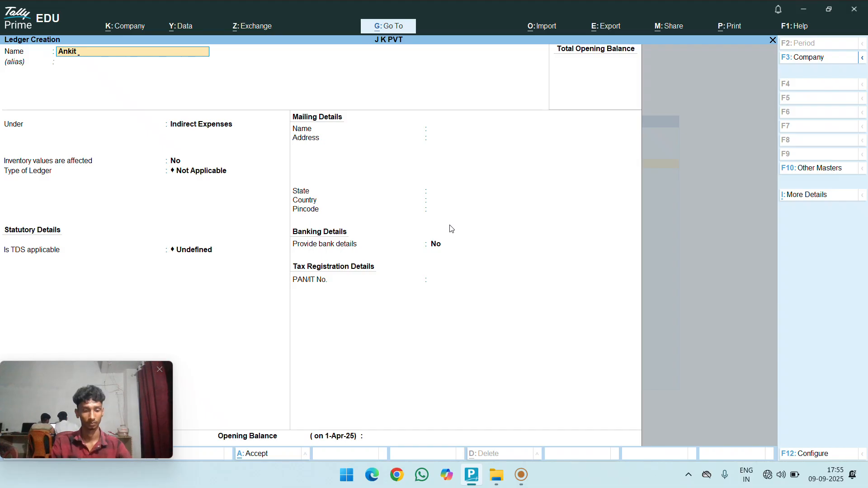
pyautogui.write('Kumar')
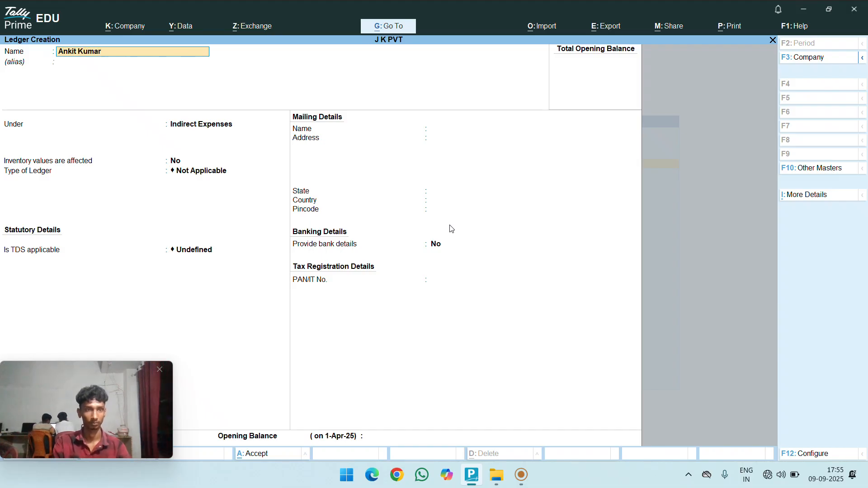
pyautogui.write(' Sh')
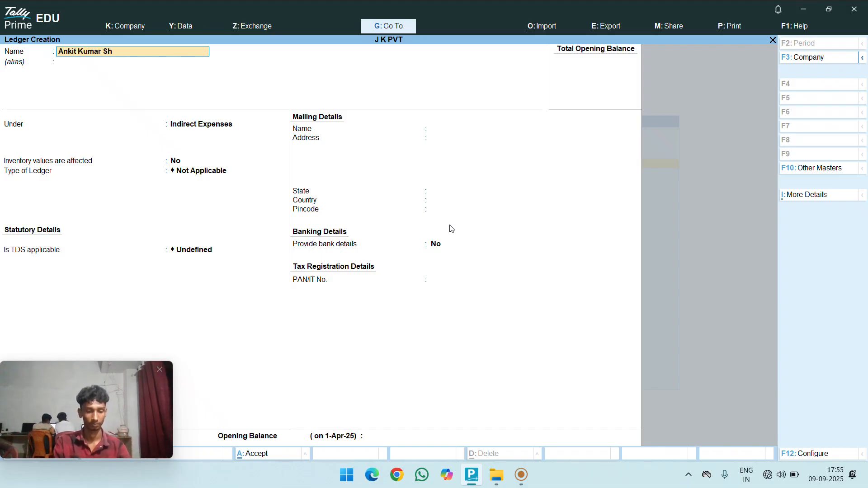
pyautogui.write('arm')
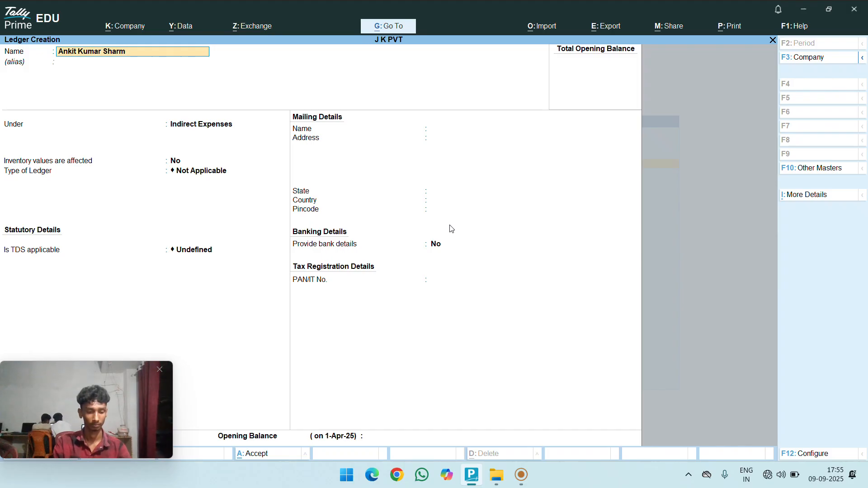
pyautogui.write('a')
# - Group the employee ledger under Sundry Creditors, bill-by-bill balances No, and start setting TDS deductable
pyautogui.press('Return')
pyautogui.press('Return')
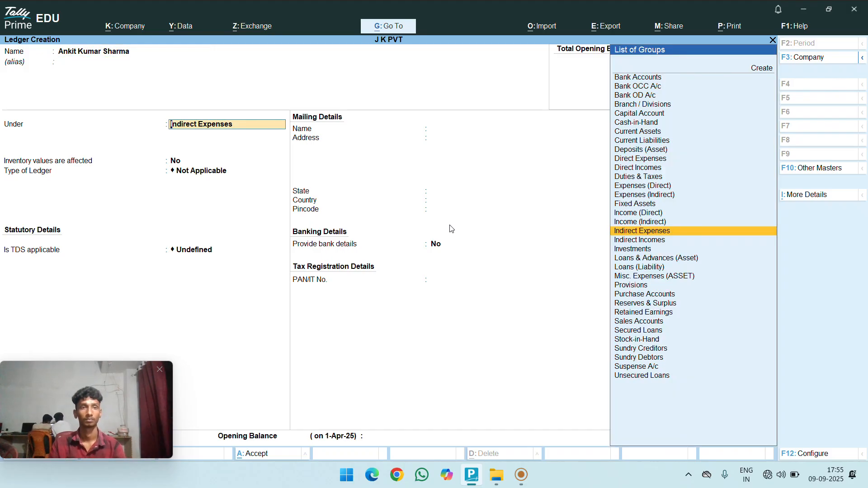
pyautogui.write('S')
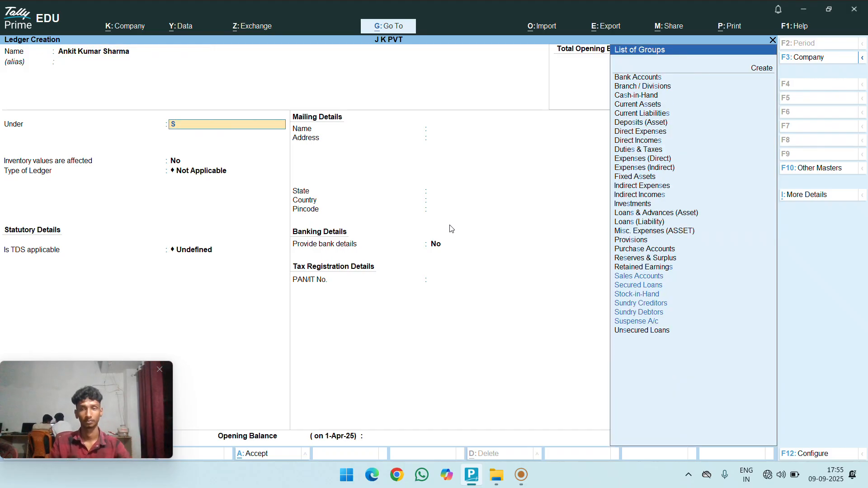
pyautogui.write('u')
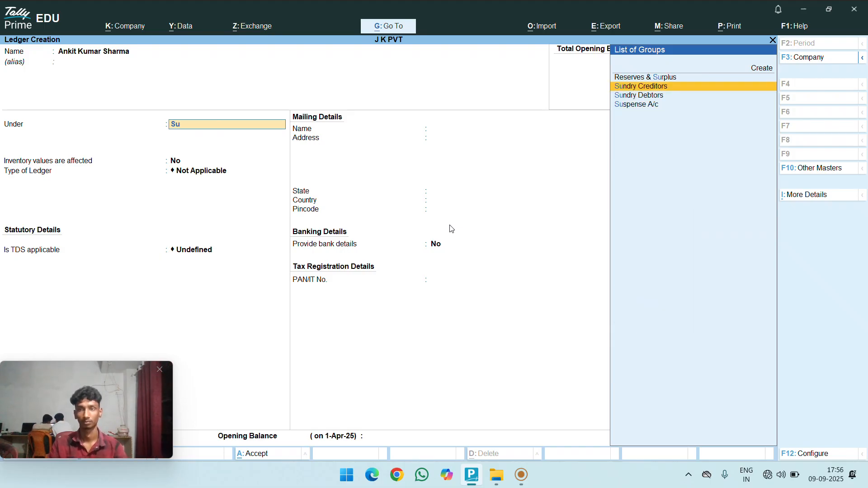
pyautogui.press('Return')
pyautogui.press('Return')
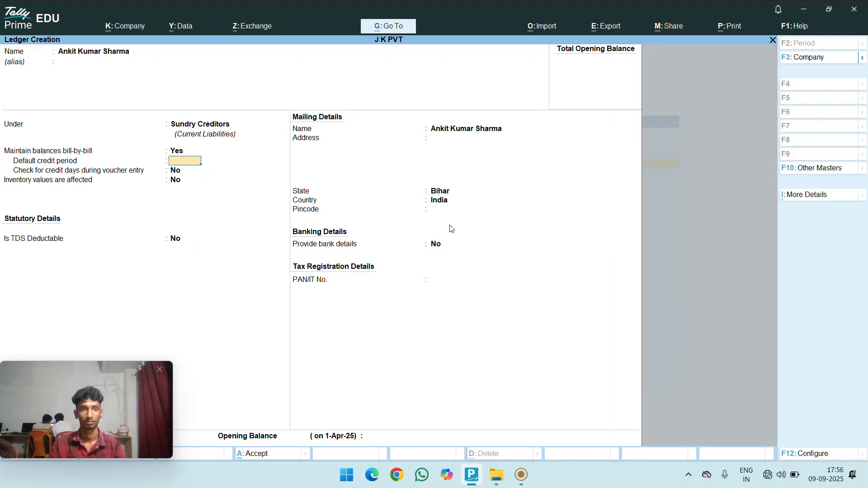
pyautogui.press('Return')
pyautogui.press('Return')
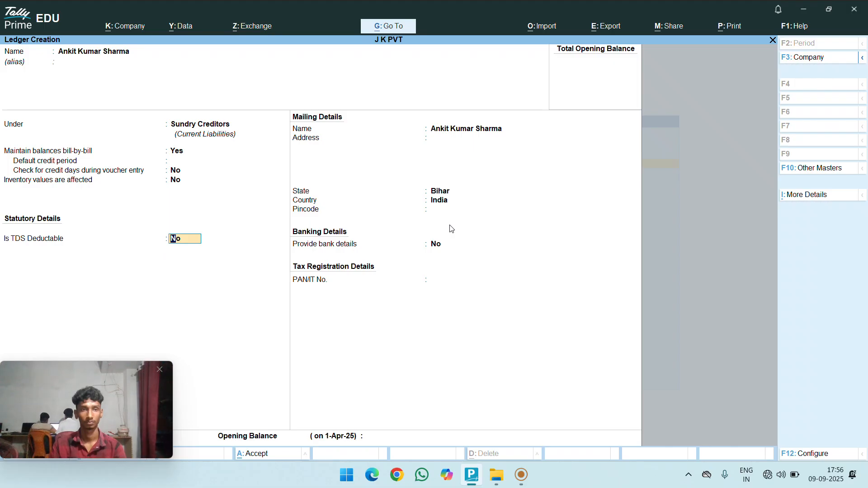
pyautogui.press('Up')
pyautogui.press('Up')
pyautogui.press('Up')
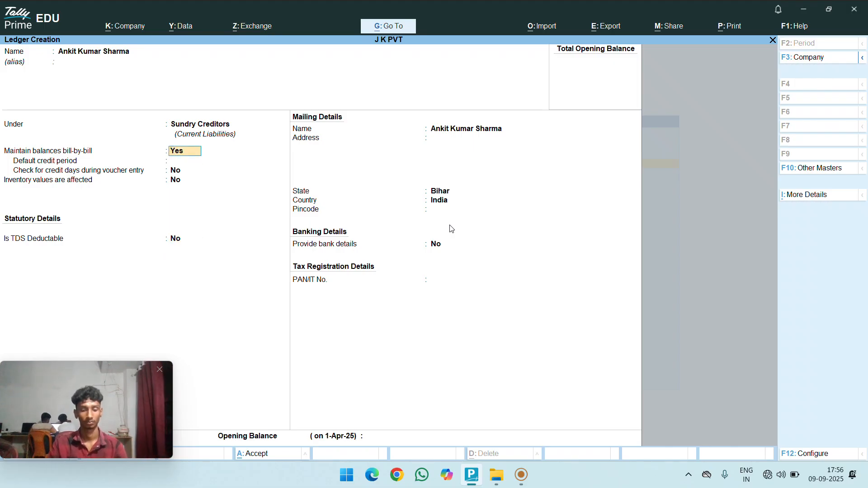
pyautogui.write('n')
pyautogui.press('Return')
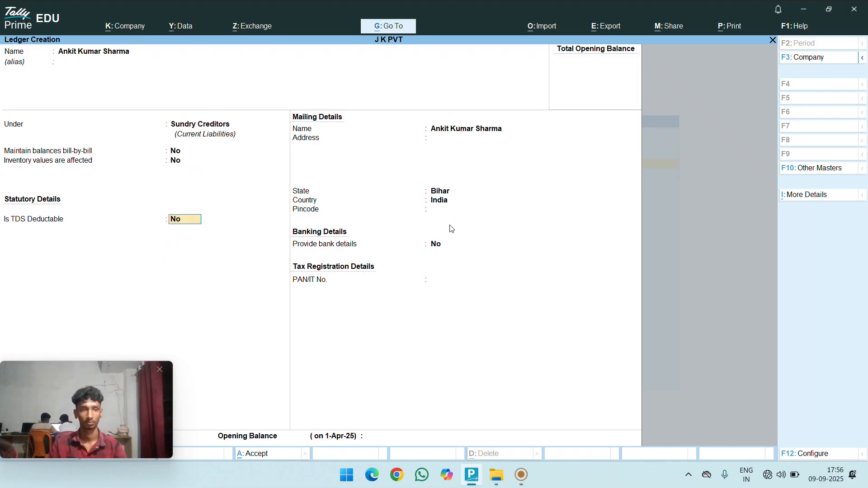
pyautogui.write('y')
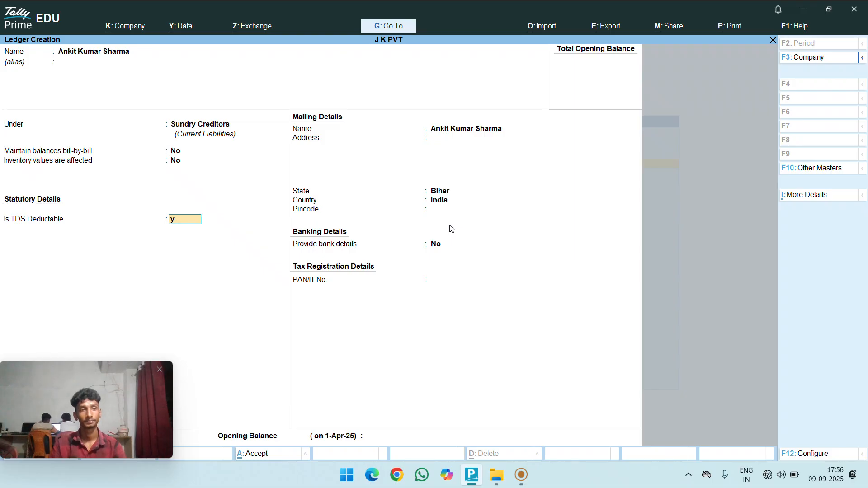
# - Mark the ledger TDS deductable as Individual/HUF - Resident with same-voucher deduction
pyautogui.press('Return')
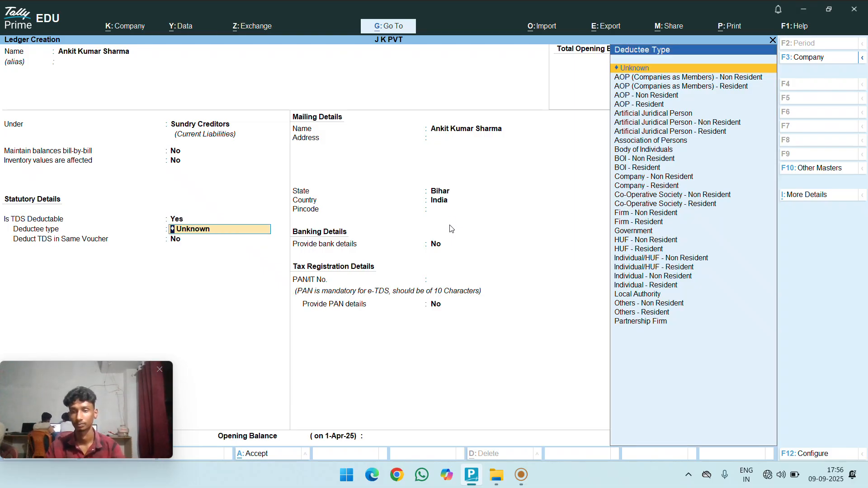
pyautogui.press('Down')
pyautogui.press('Down')
pyautogui.press('Down')
pyautogui.press('Down')
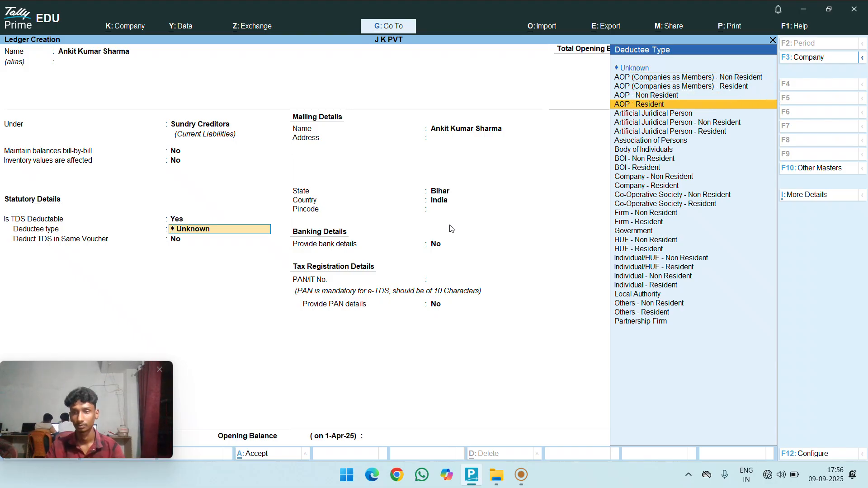
pyautogui.press('Down')
pyautogui.press('Down')
pyautogui.press('Down')
pyautogui.press('Down')
pyautogui.press('Down')
pyautogui.press('Down')
pyautogui.press('Down')
pyautogui.press('Down')
pyautogui.press('Down')
pyautogui.press('Down')
pyautogui.press('Down')
pyautogui.press('Down')
pyautogui.press('Down')
pyautogui.press('Down')
pyautogui.press('Down')
pyautogui.press('Down')
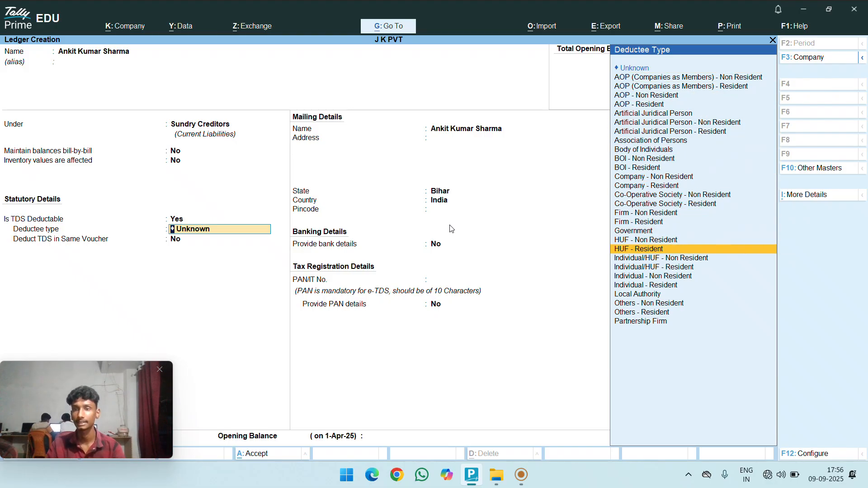
pyautogui.press('Down')
pyautogui.press('Down')
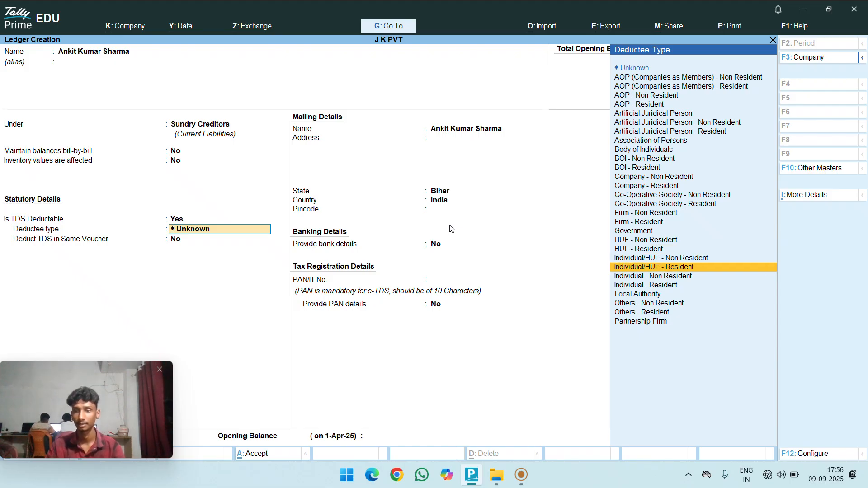
pyautogui.press('Return')
pyautogui.press('y')
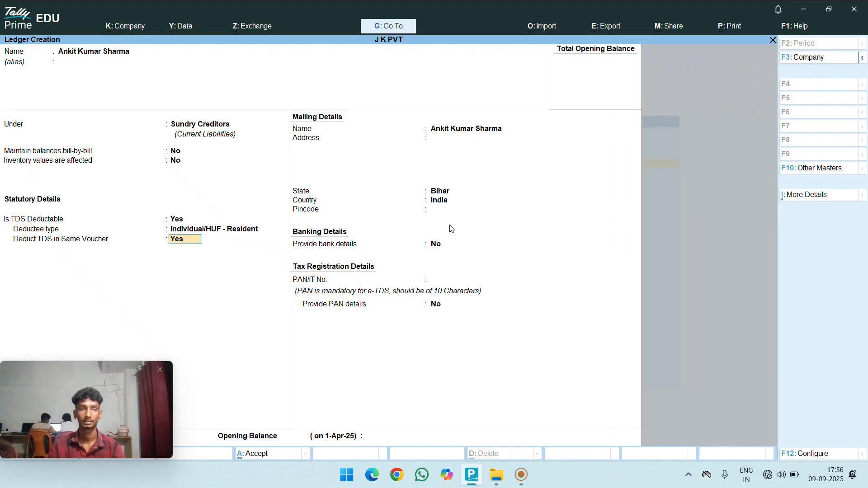
pyautogui.press('Return')
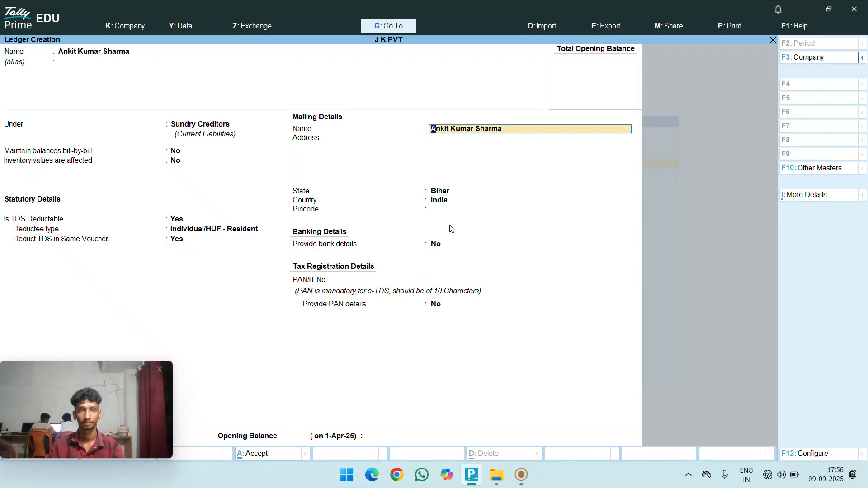
# - Enter the payee's address and PAN, keeping the state as Bihar
pyautogui.press('Return')
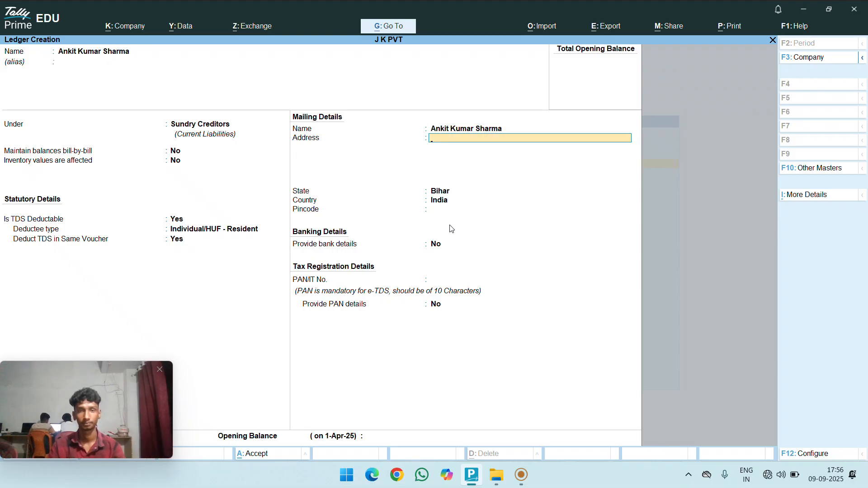
pyautogui.write('Ranigan')
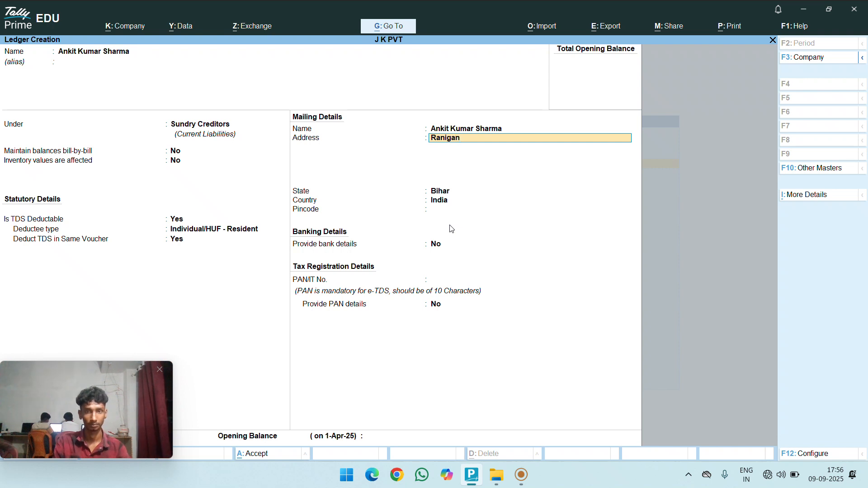
pyautogui.write('j')
pyautogui.press('Return')
pyautogui.press('Return')
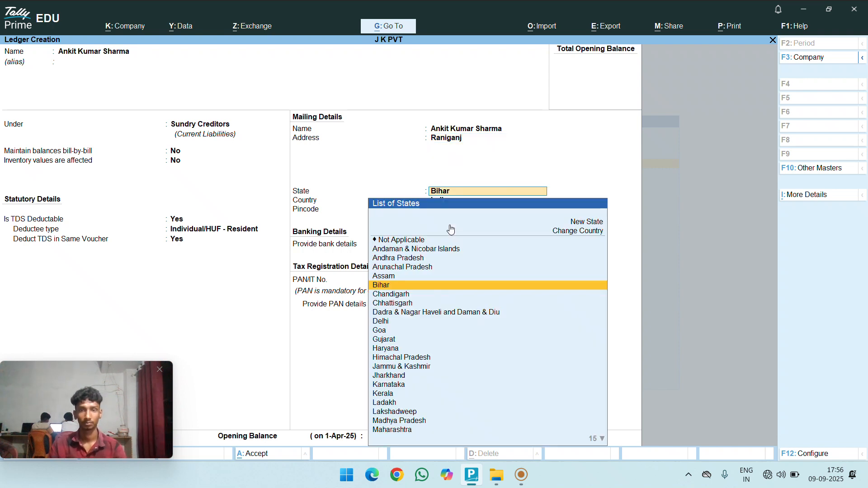
pyautogui.press('Return')
pyautogui.press('Return')
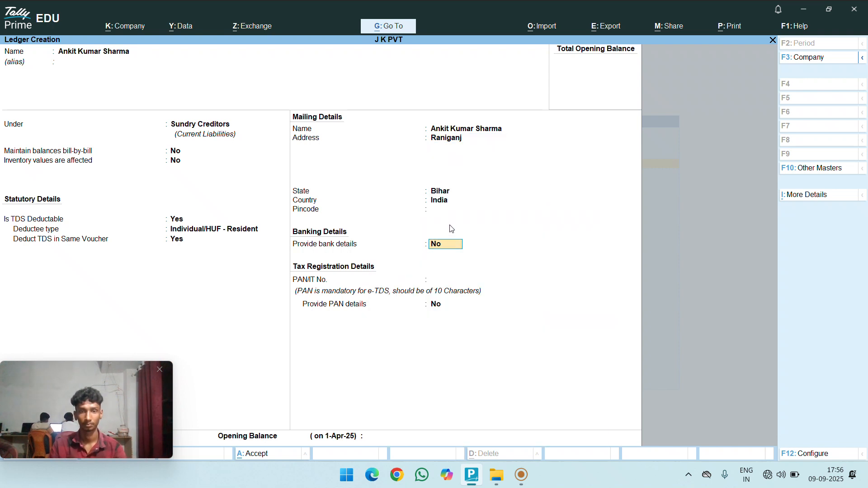
pyautogui.press('Return')
pyautogui.write('1')
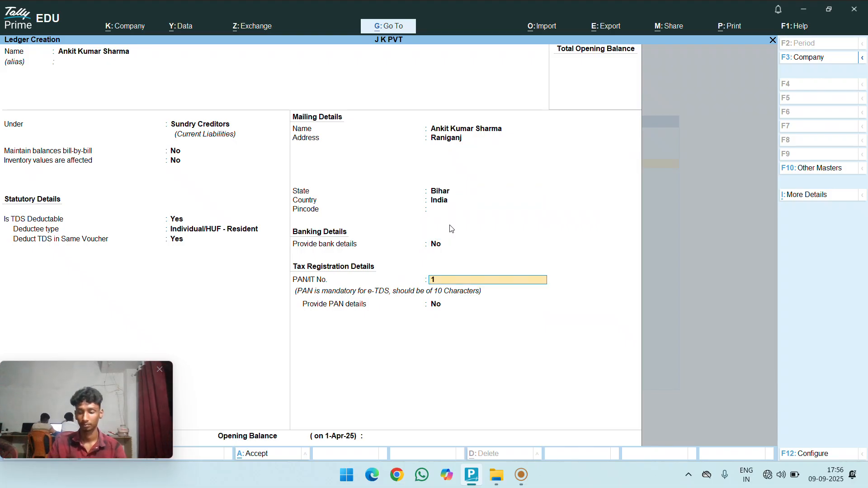
pyautogui.write('0RYJHRT')
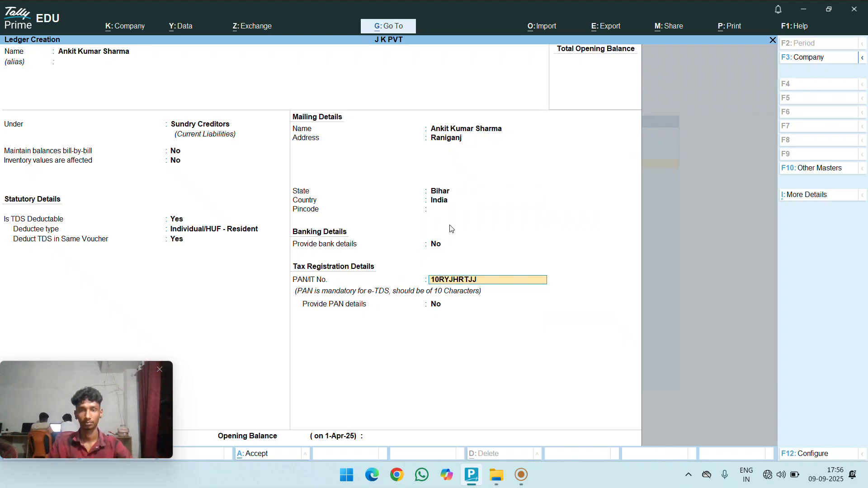
pyautogui.write('JJ')
pyautogui.press('Return')
pyautogui.press('Return')
pyautogui.press('Return')
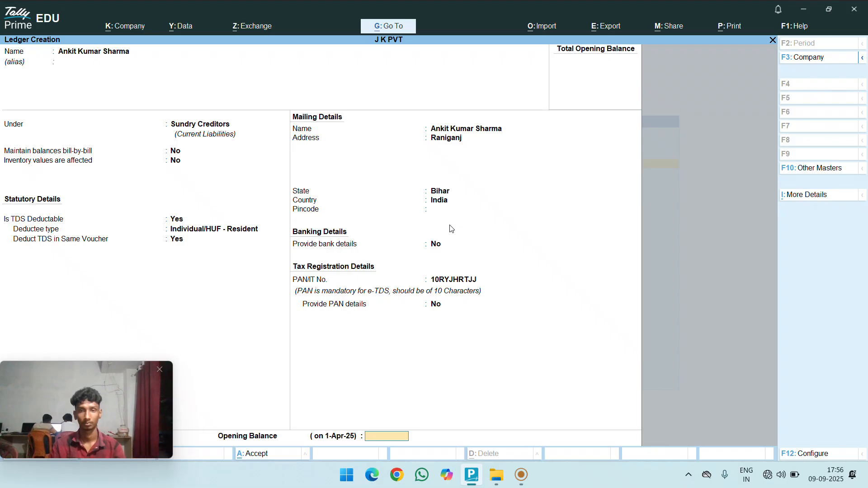
pyautogui.press('Return')
pyautogui.press('Return')
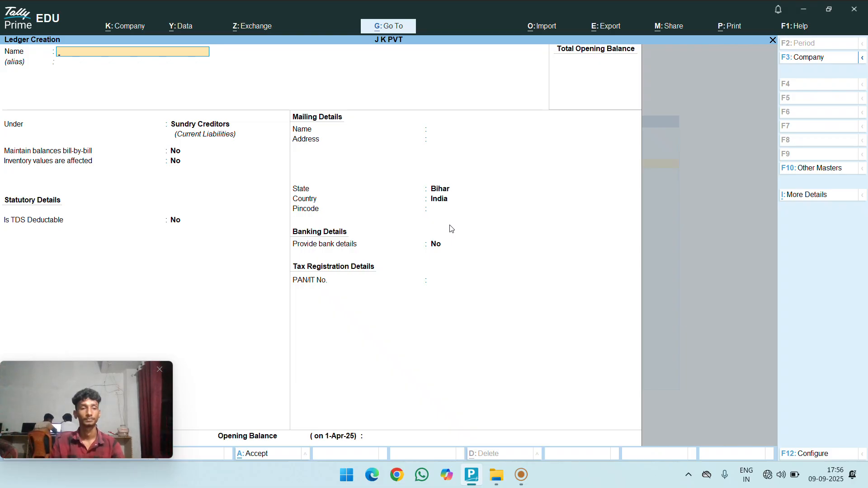
# - Create ledger 'TDS' under Duties & Taxes, duty type TDS, nature Payment for Salary
pyautogui.write('TDS')
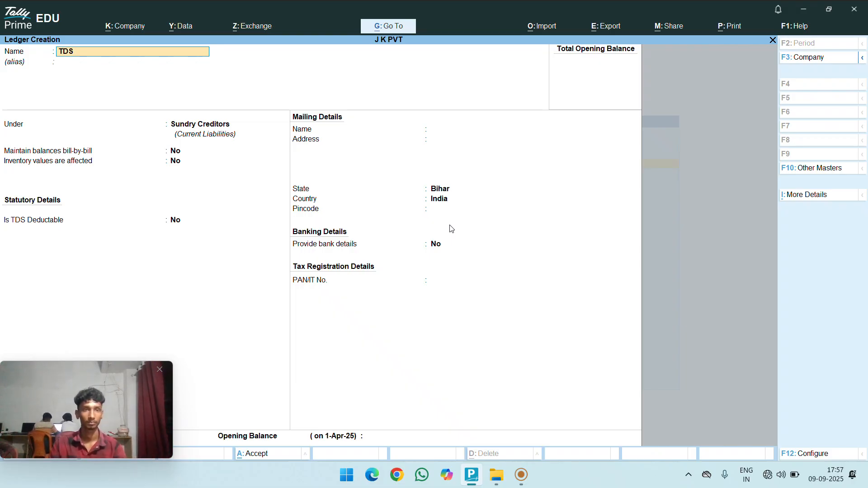
pyautogui.press('Return')
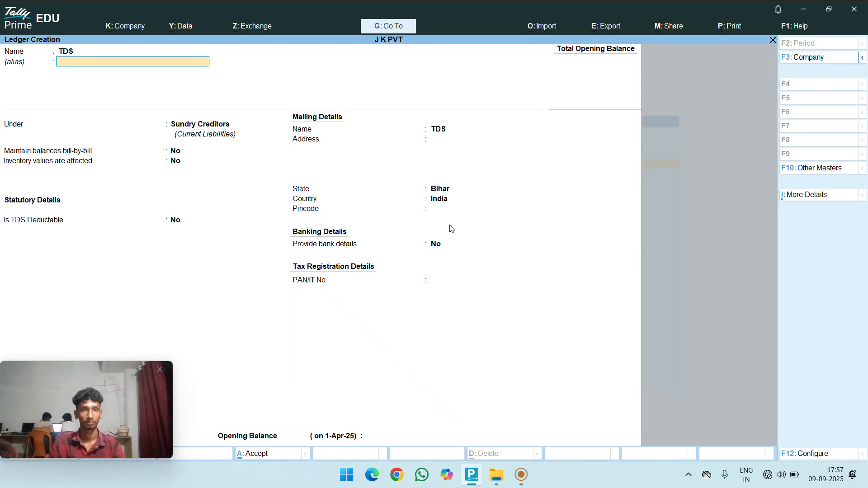
pyautogui.press('Return')
pyautogui.write('D')
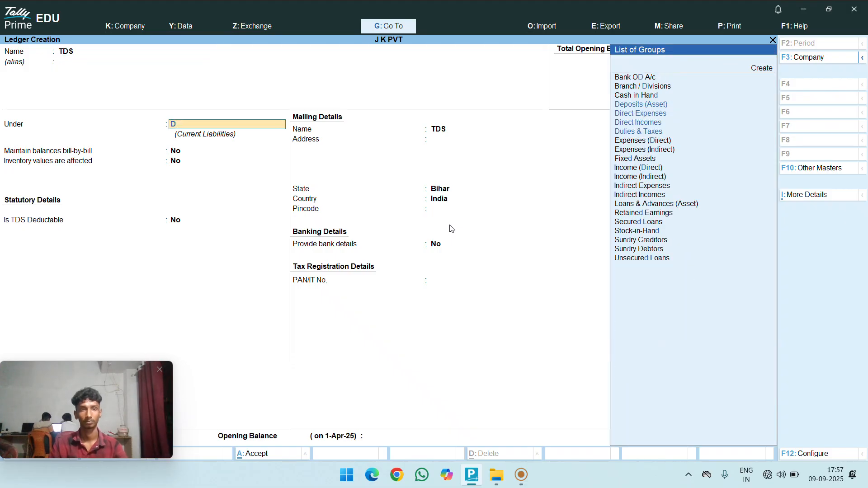
pyautogui.write('u')
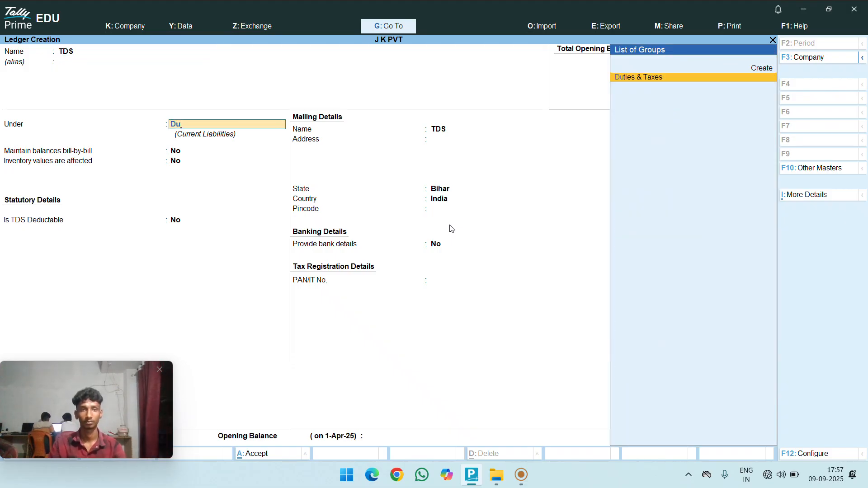
pyautogui.press('Return')
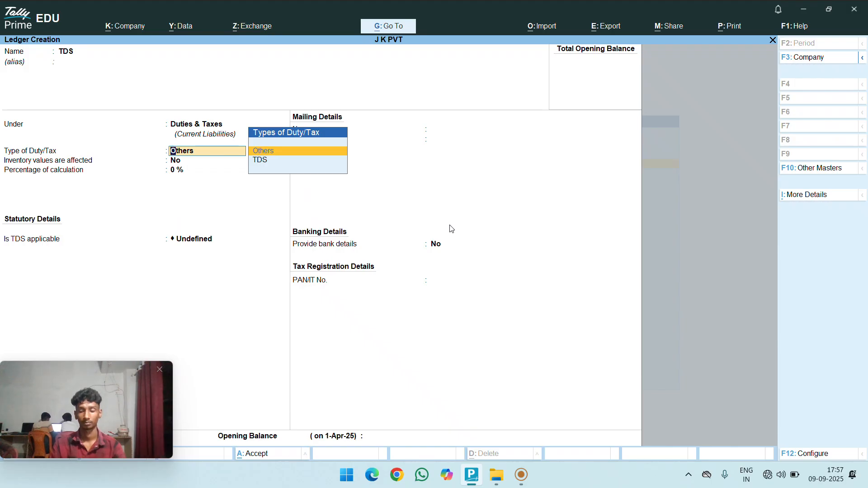
pyautogui.press('Down')
pyautogui.press('Return')
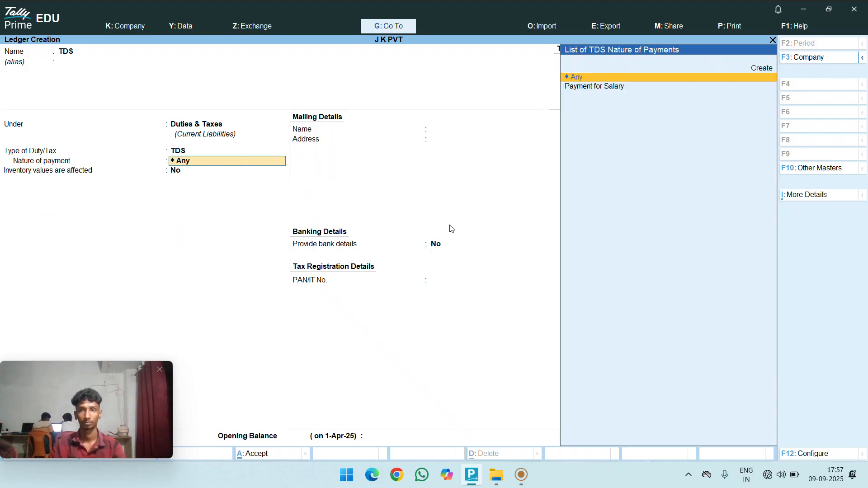
pyautogui.press('Down')
pyautogui.press('Return')
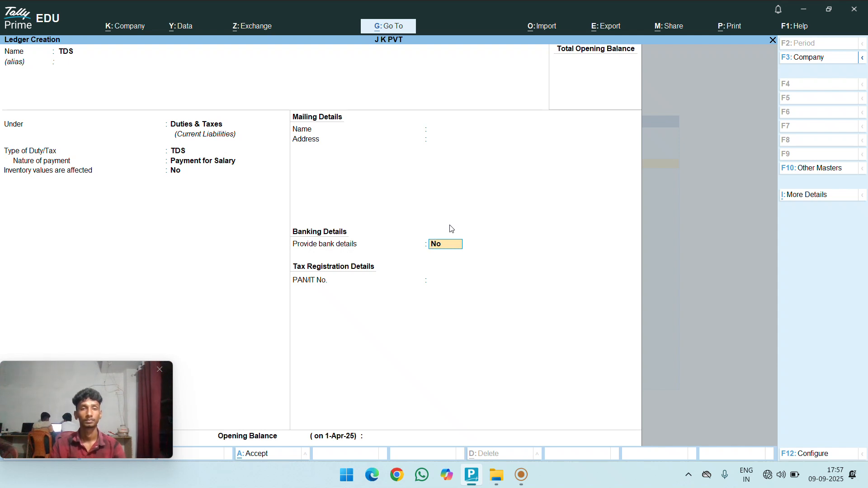
pyautogui.press('Return')
pyautogui.press('Return')
pyautogui.press('Return')
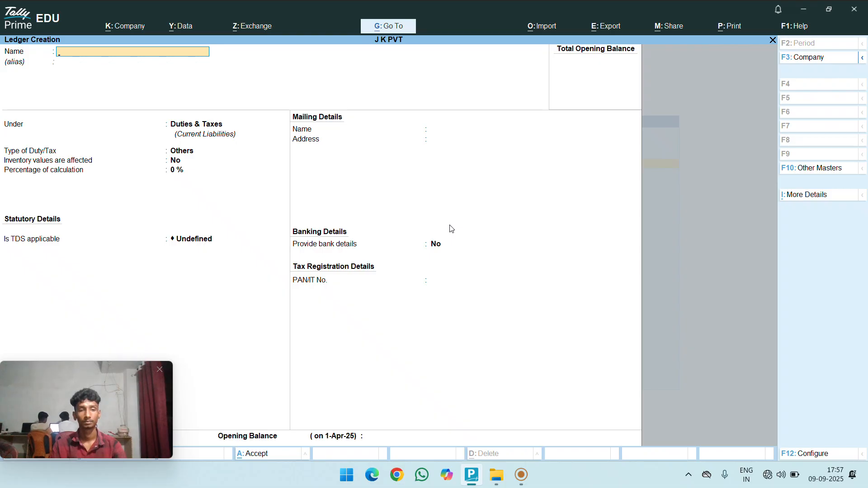
pyautogui.press('Escape')
pyautogui.press('Escape')
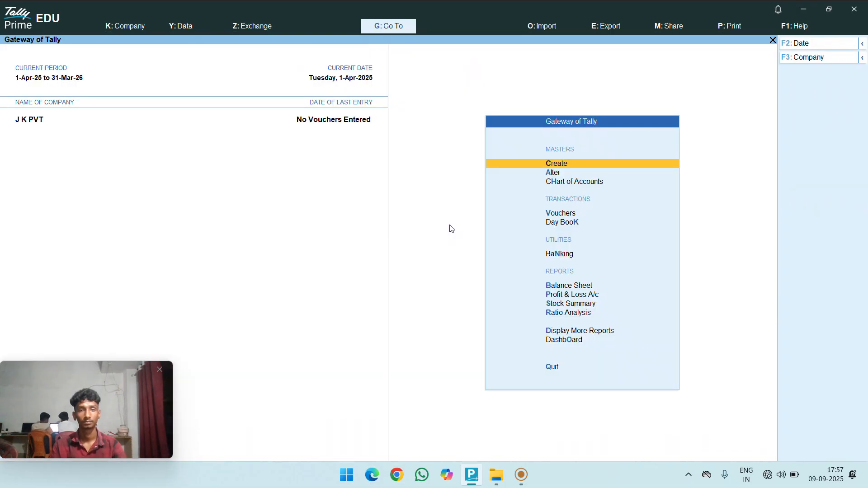
# - Start journal voucher No. 1 dated 1-Apr-25, debiting Salary 2,00,000
pyautogui.press('Escape')
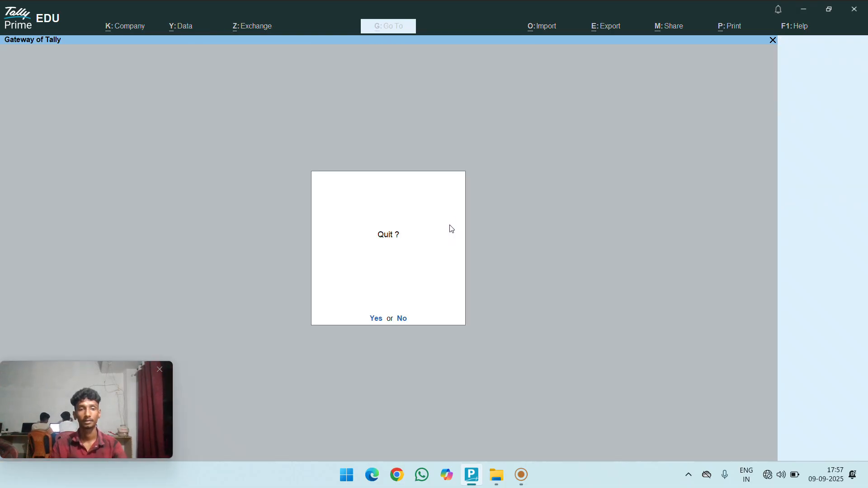
pyautogui.press('Escape')
pyautogui.press('v')
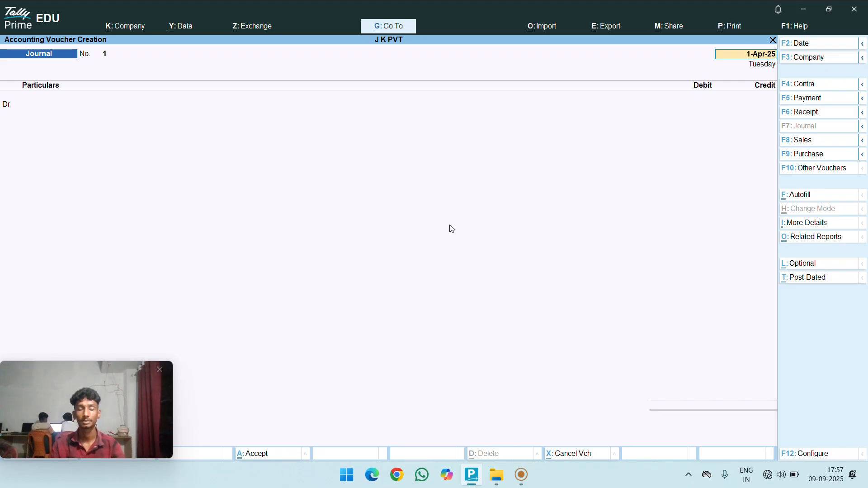
pyautogui.press('Return')
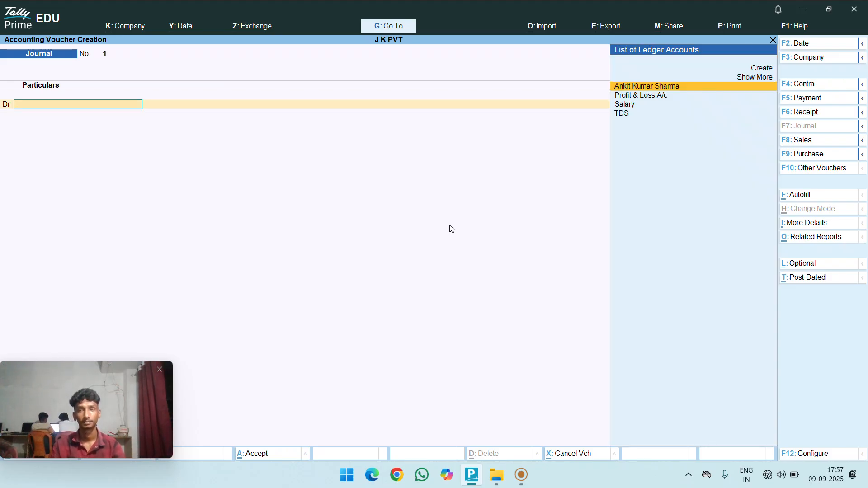
pyautogui.press('Down')
pyautogui.press('Down')
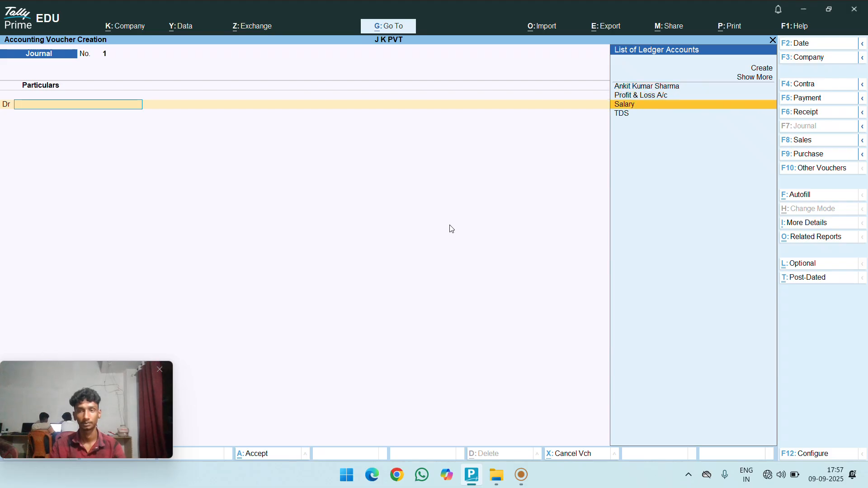
pyautogui.press('Return')
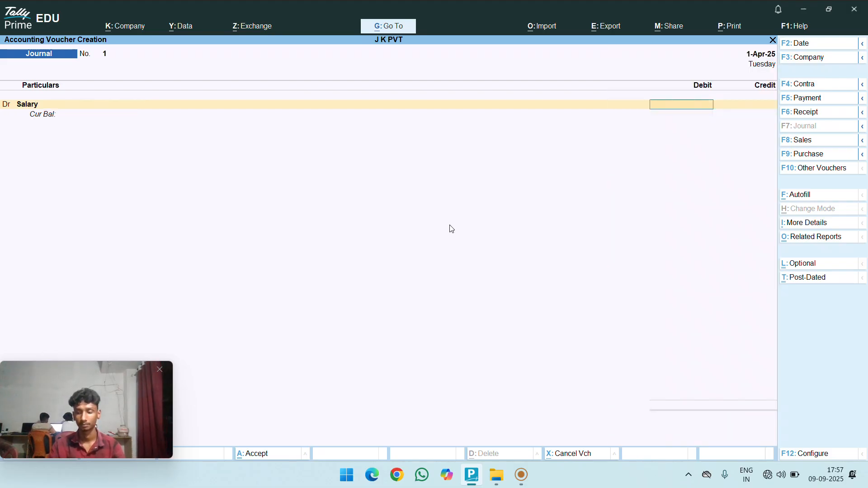
pyautogui.write('200000')
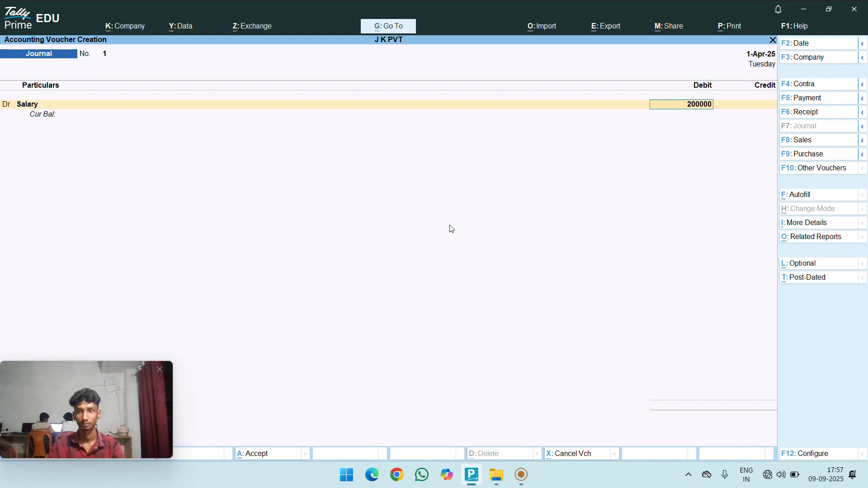
pyautogui.press('Return')
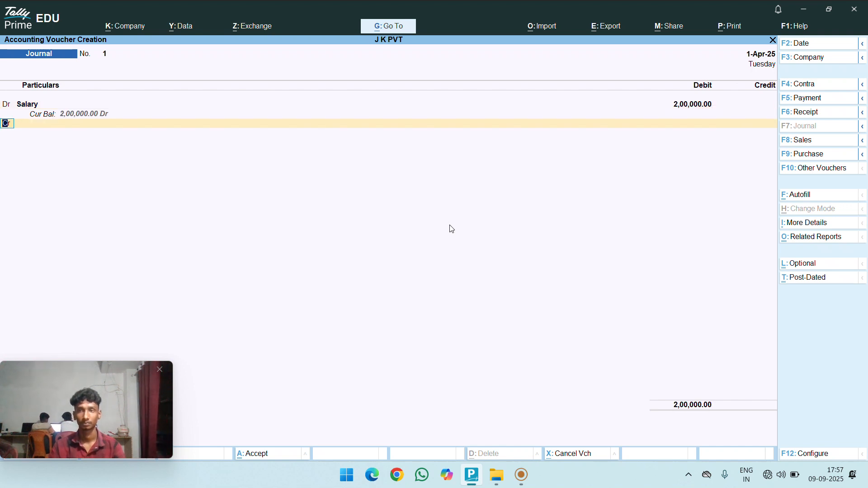
# - Credit the employee's ledger 1,80,000 and TDS 20,000, then save the journal
pyautogui.press('Return')
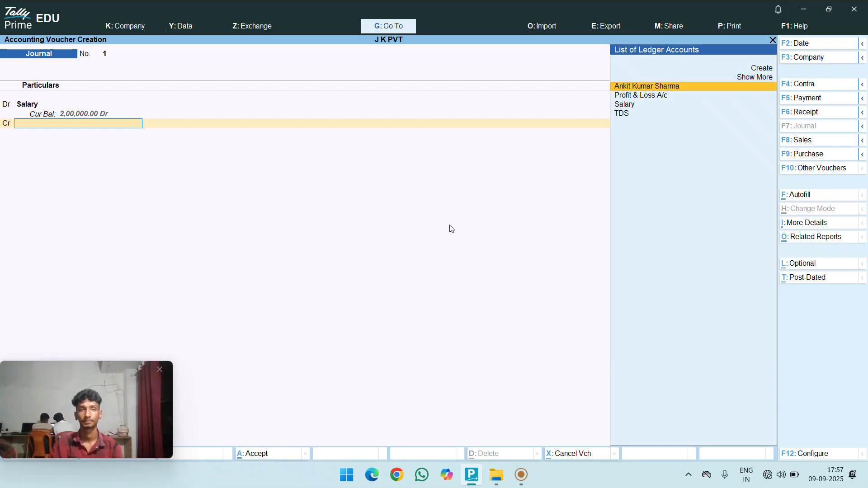
pyautogui.press('Return')
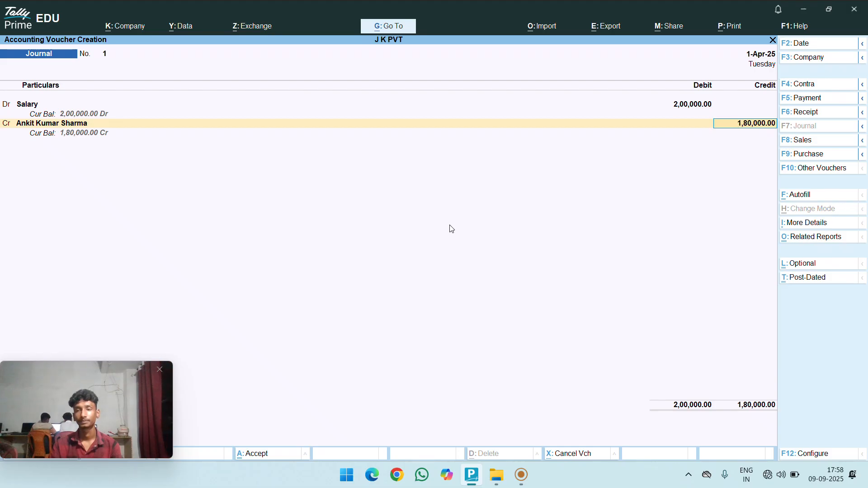
pyautogui.press('Return')
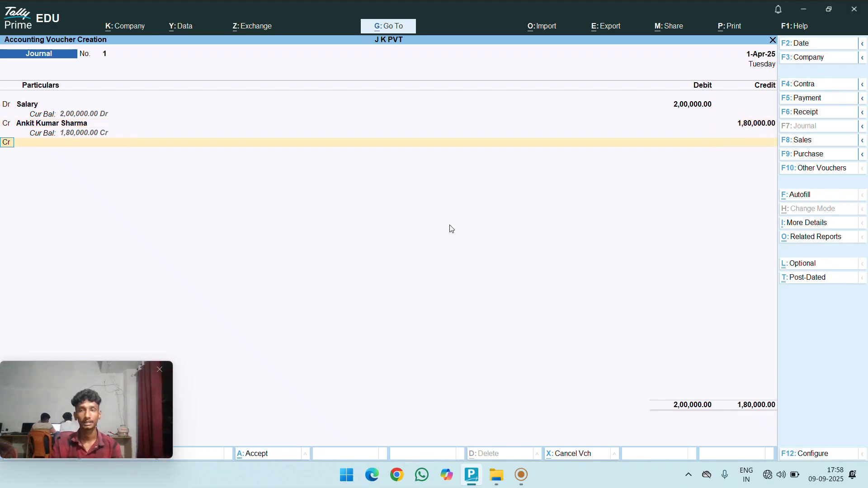
pyautogui.press('Return')
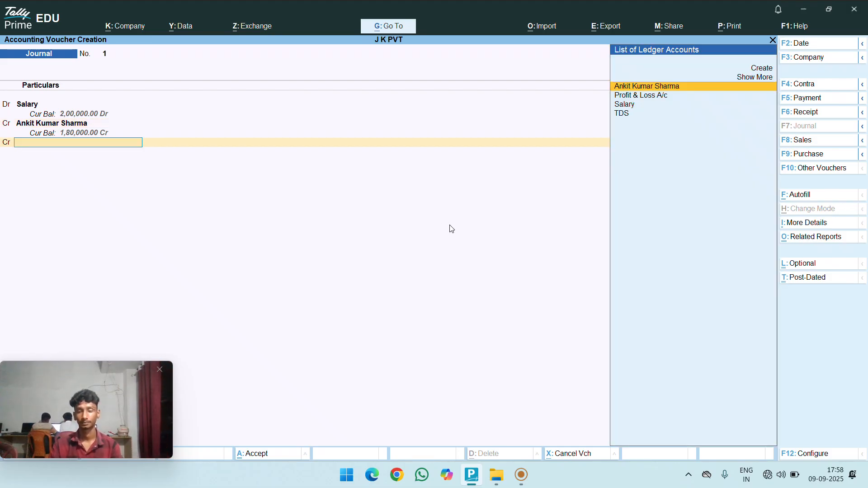
pyautogui.press('Down')
pyautogui.press('Down')
pyautogui.press('Down')
pyautogui.press('Return')
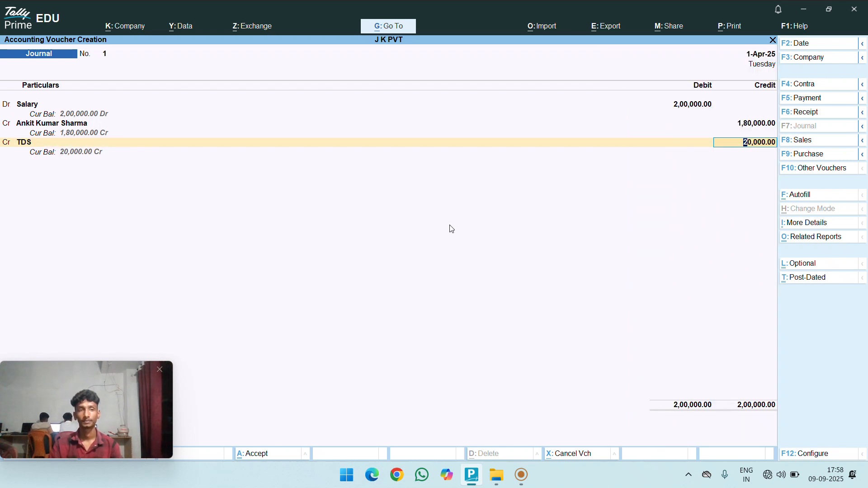
pyautogui.press('Return')
pyautogui.press('Return')
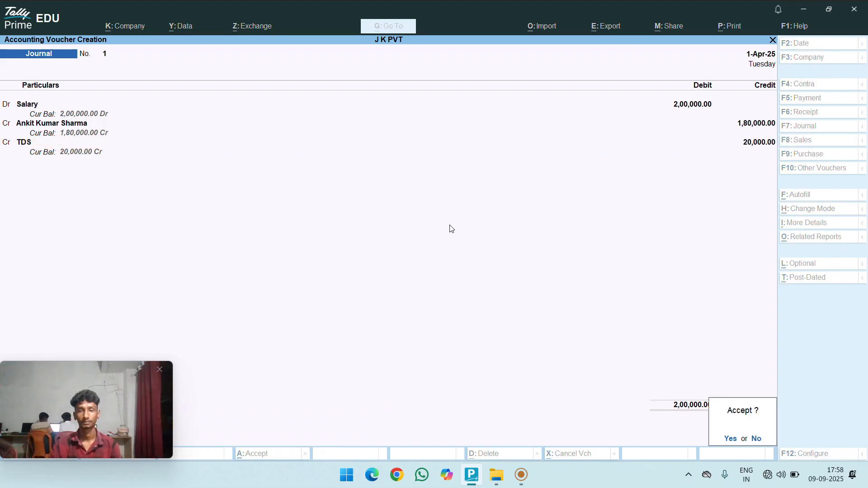
pyautogui.press('Return')
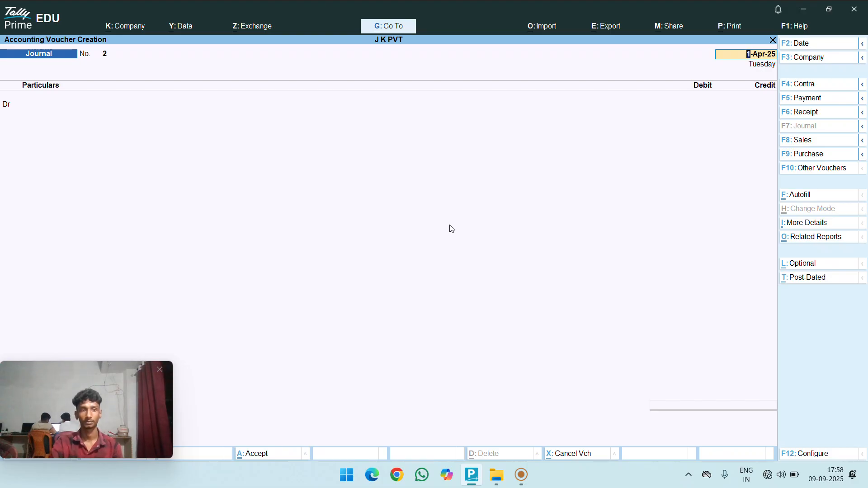
# - Enter Payment voucher No. 1 from Cash to the employee's ledger for 1,80,000
pyautogui.press('F5')
pyautogui.press('Return')
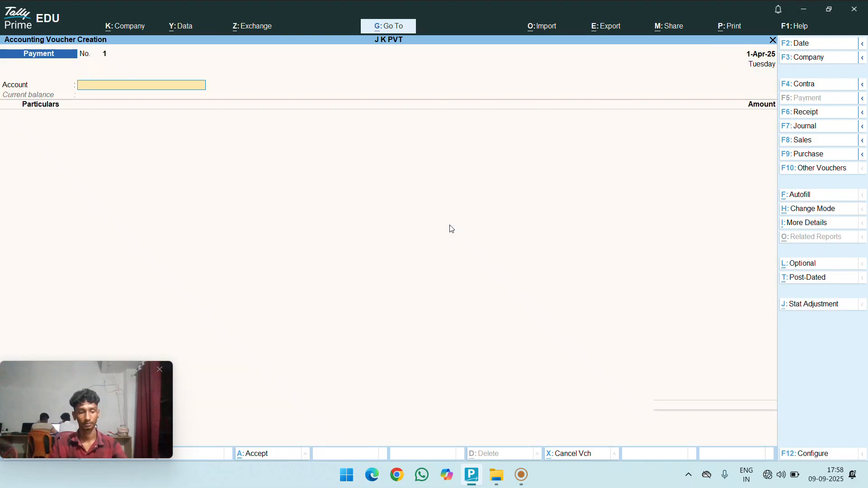
pyautogui.write('c')
pyautogui.press('Return')
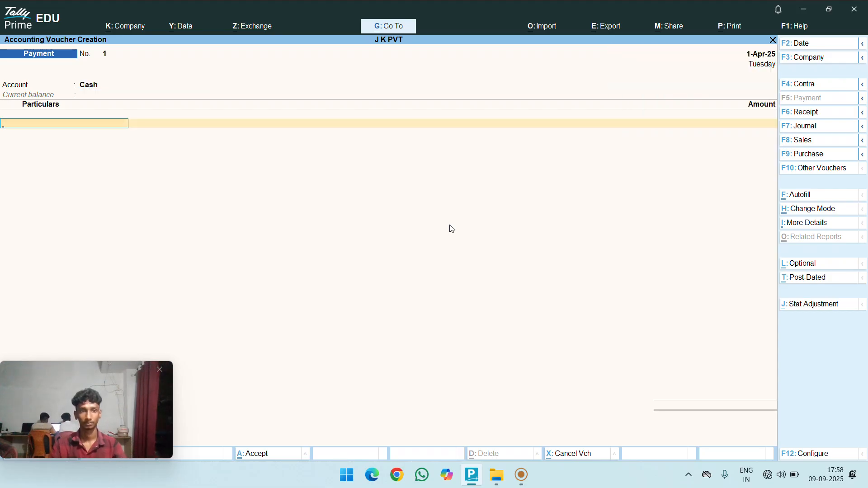
pyautogui.write('A')
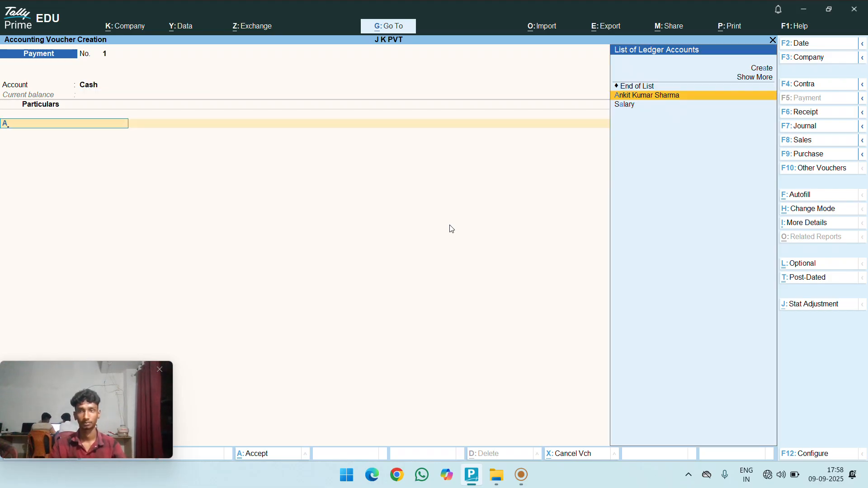
pyautogui.press('Return')
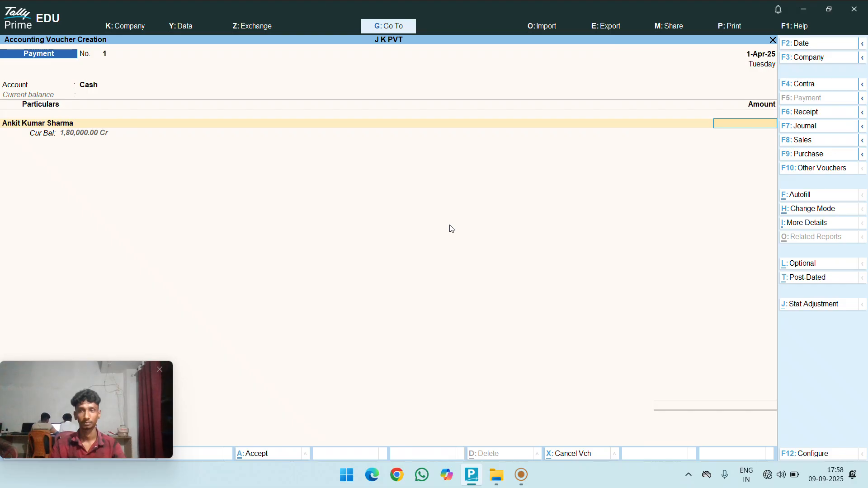
pyautogui.write('8')
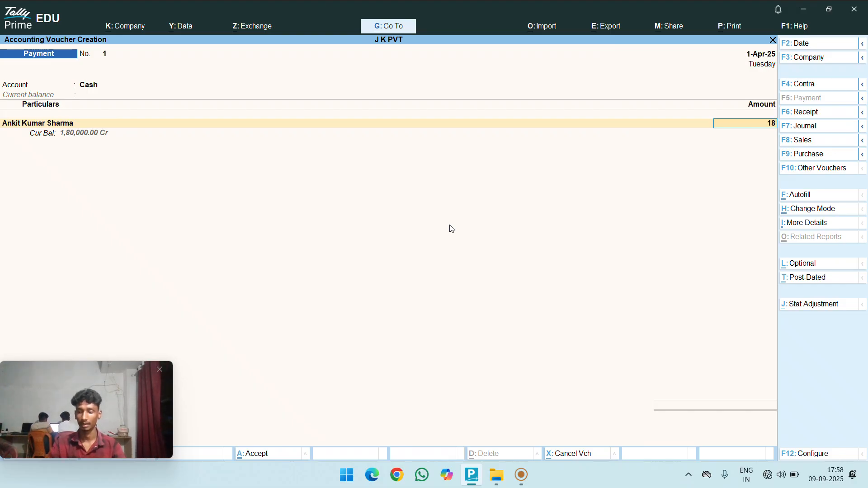
pyautogui.write('0,000000')
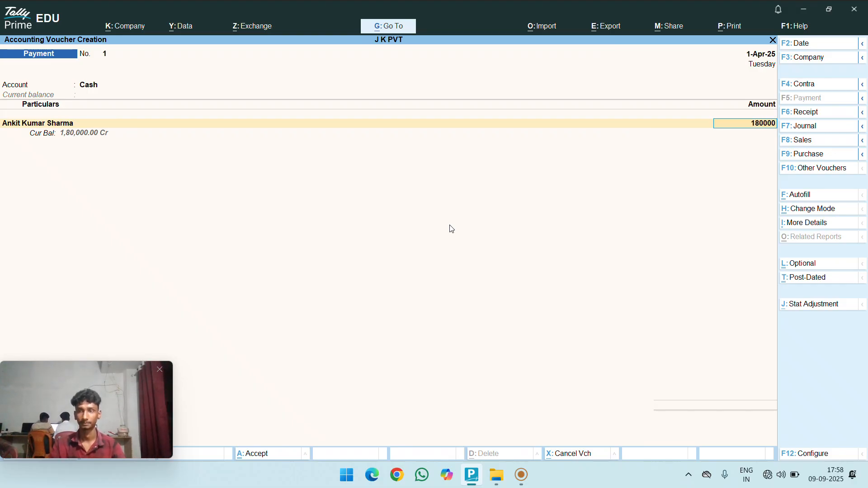
pyautogui.press('Return')
pyautogui.press('Return')
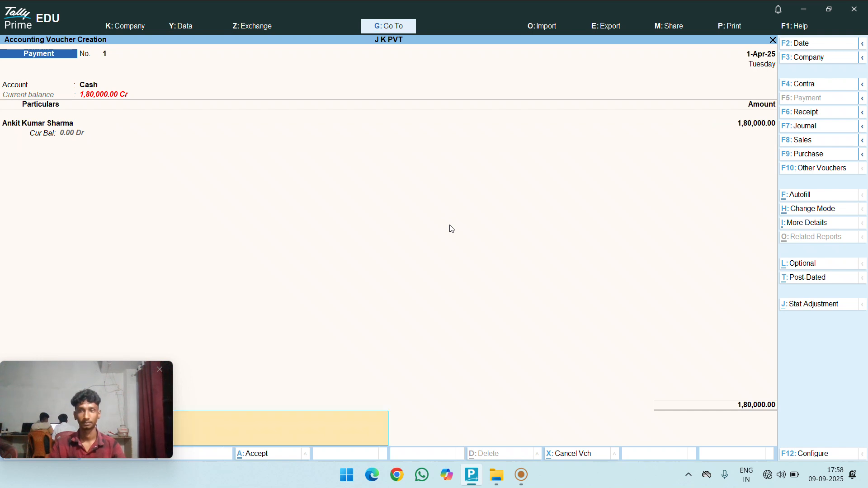
pyautogui.press('Return')
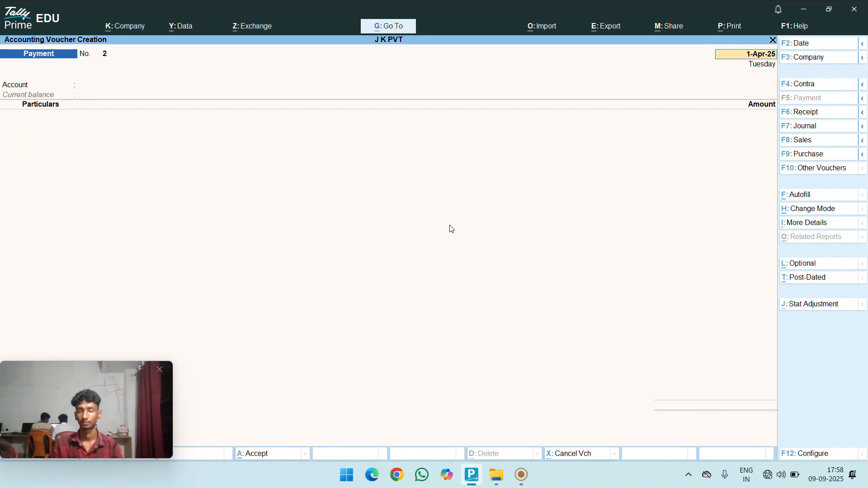